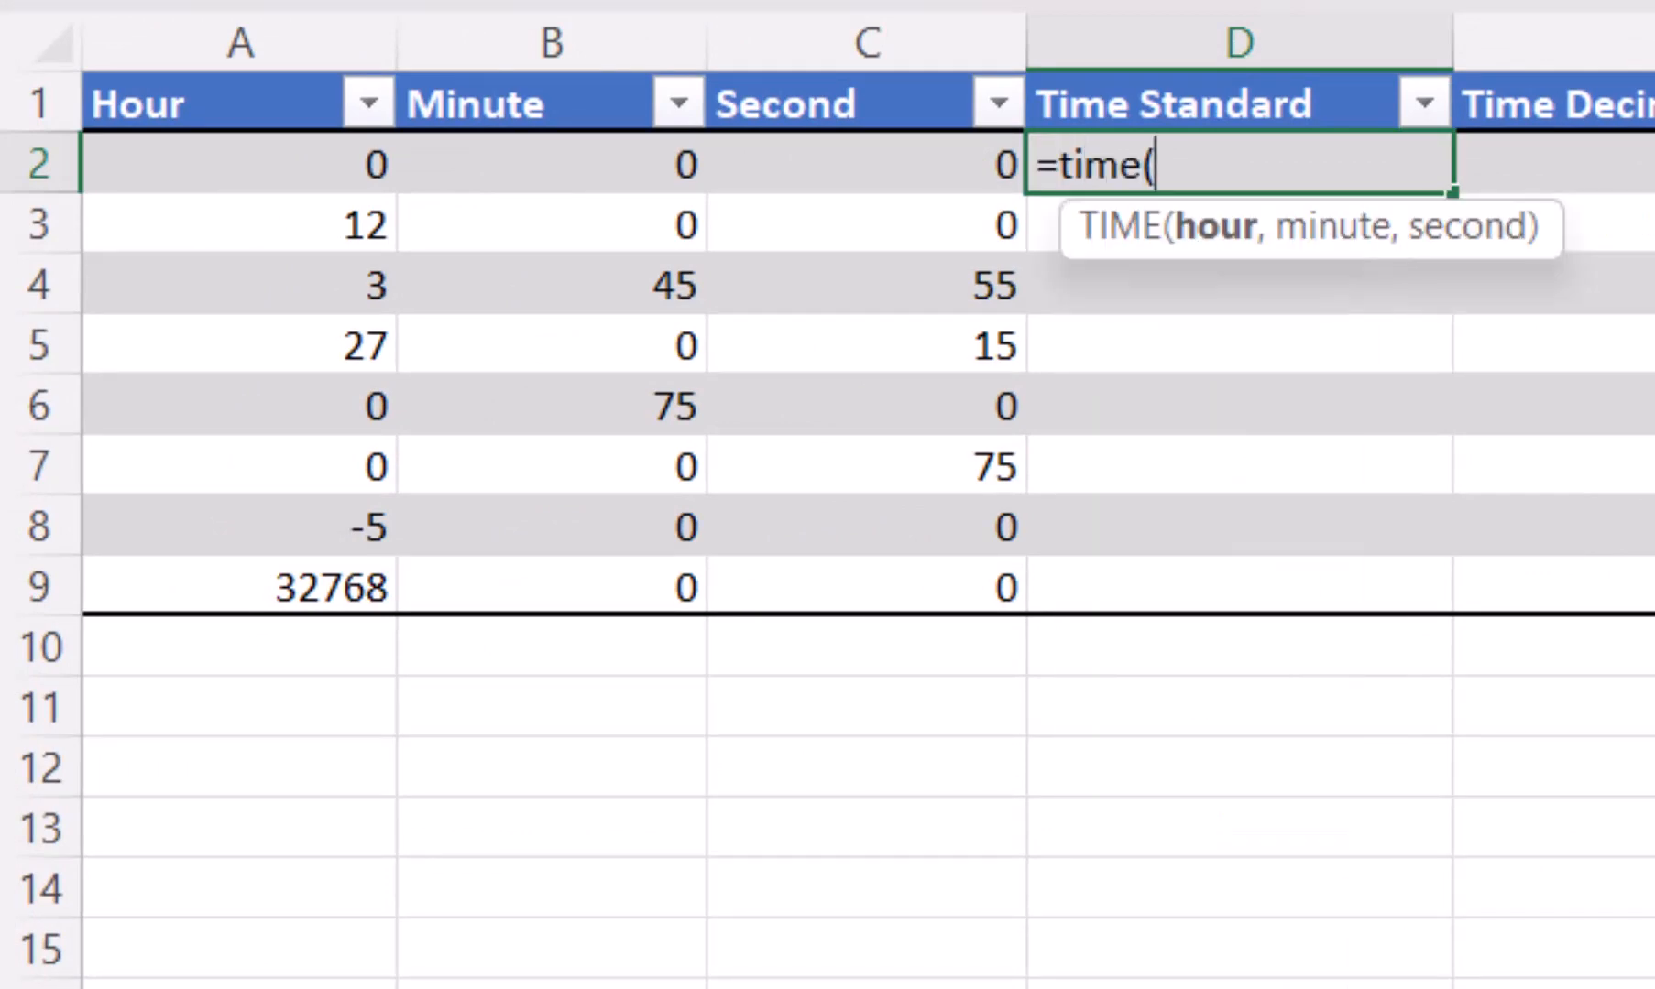
# Complete the TIME formula in Time Standard cell D2 with a2 as hour, b2 as minute and c2 as second
pyautogui.write('a2, b2')
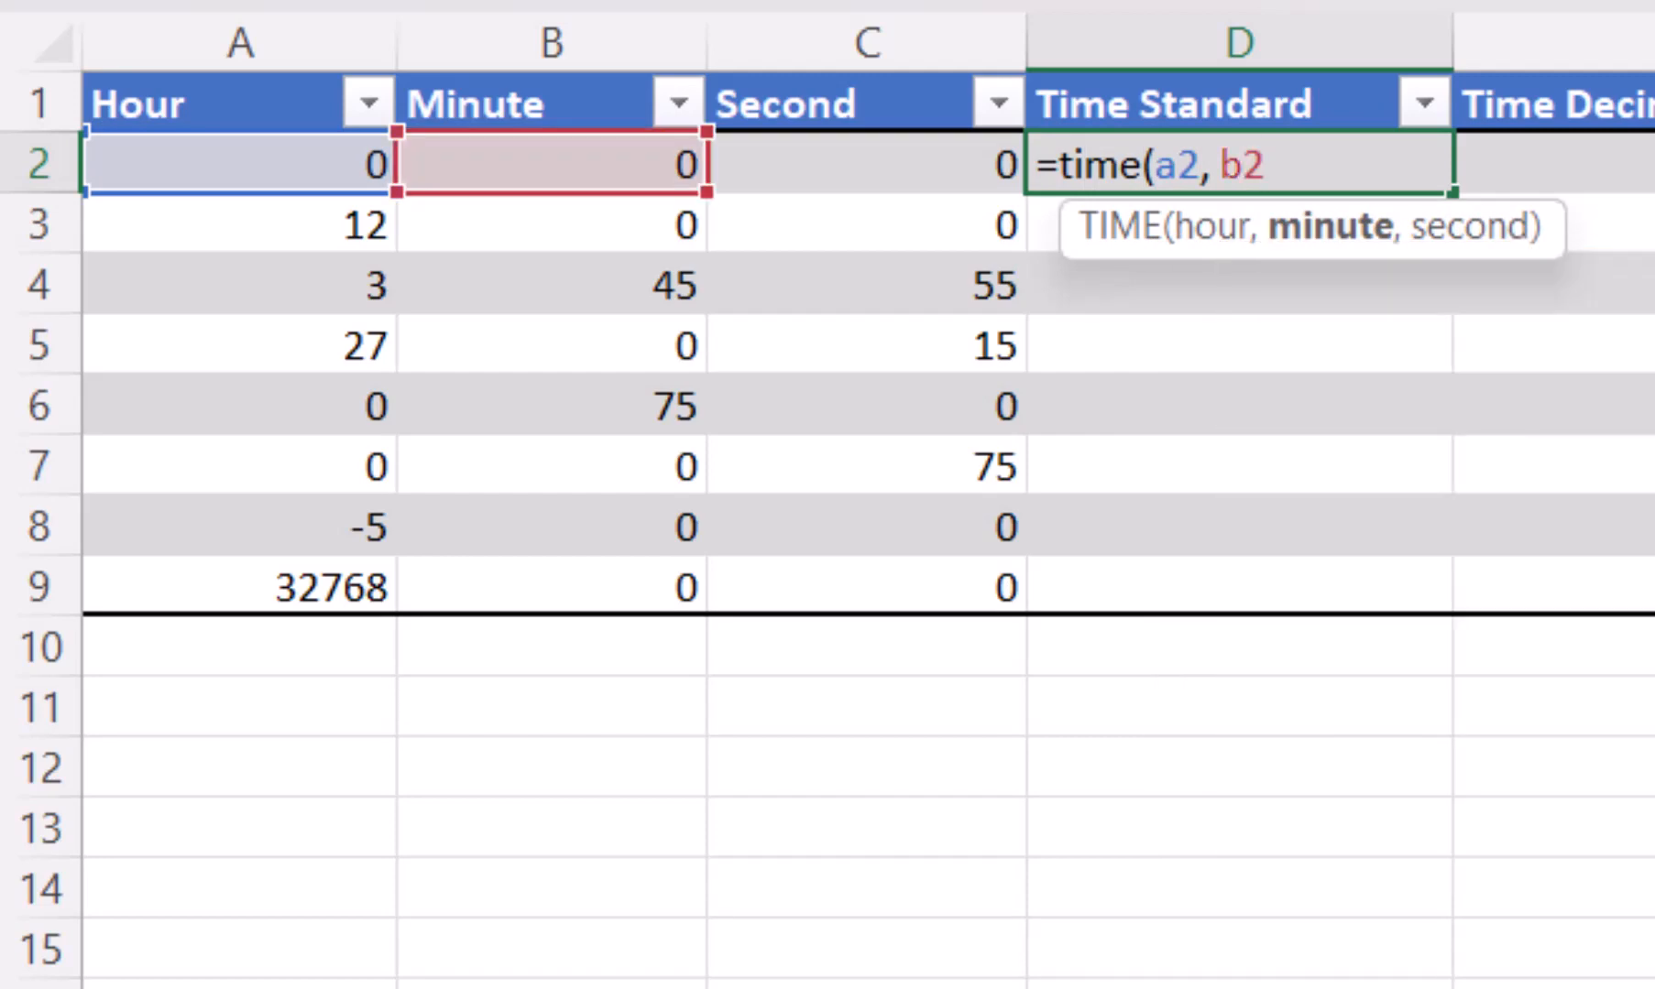
pyautogui.write(', c2)')
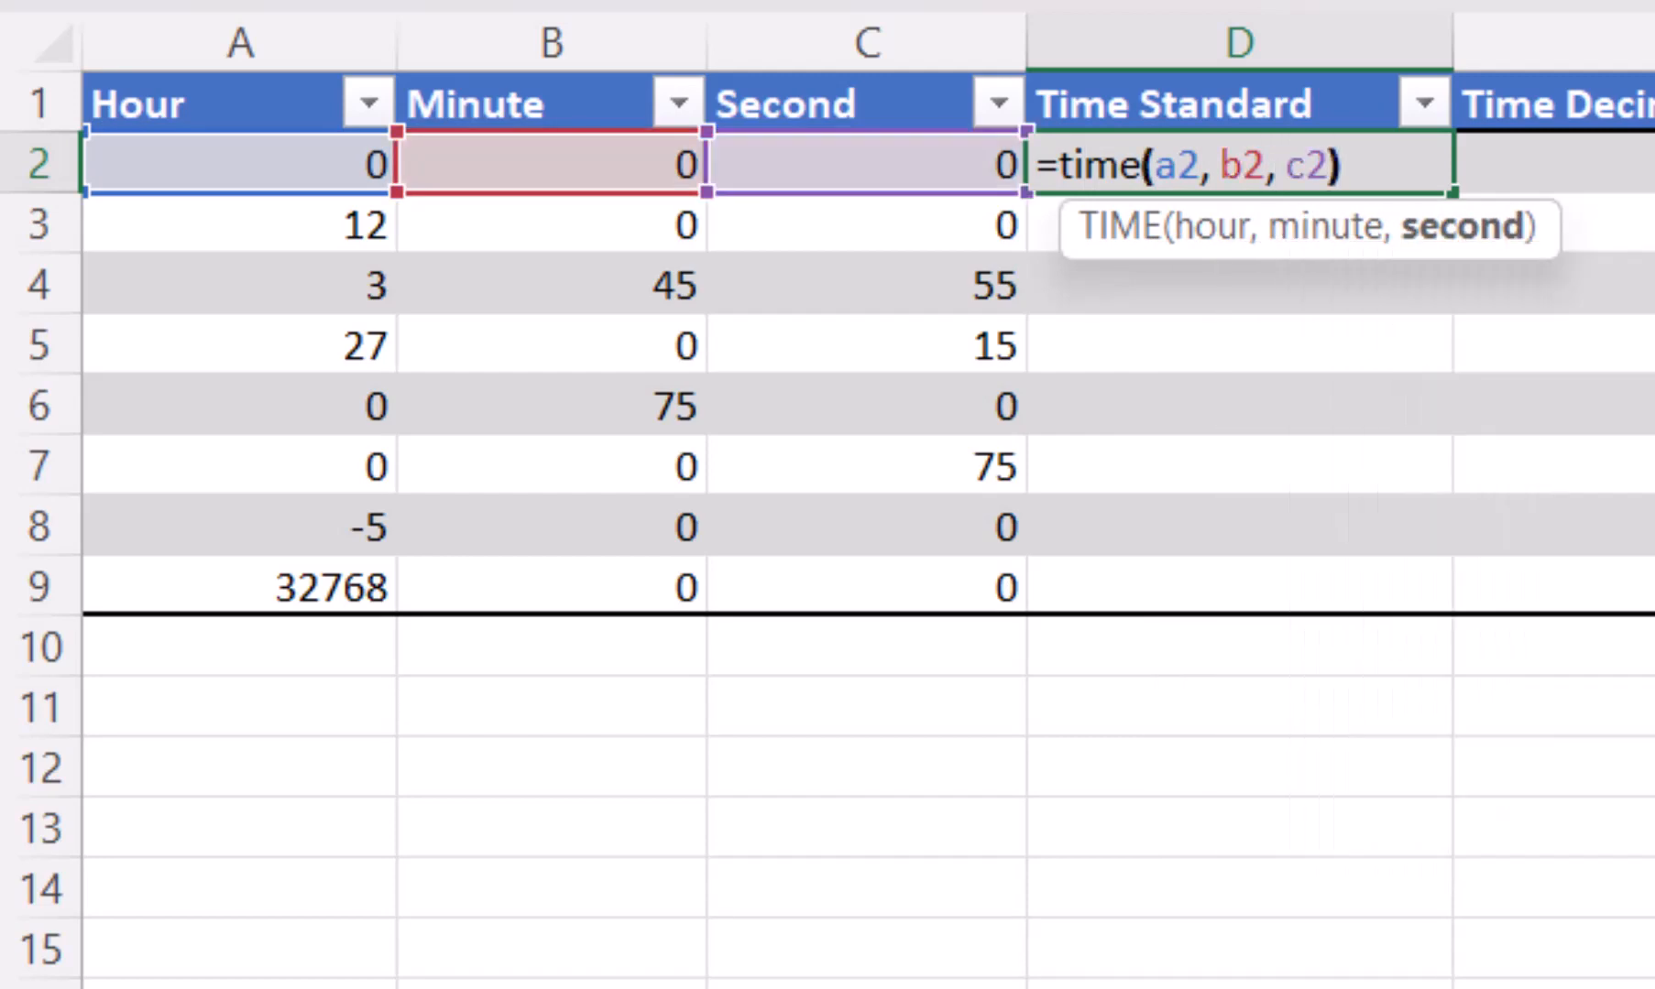
pyautogui.press('Return')
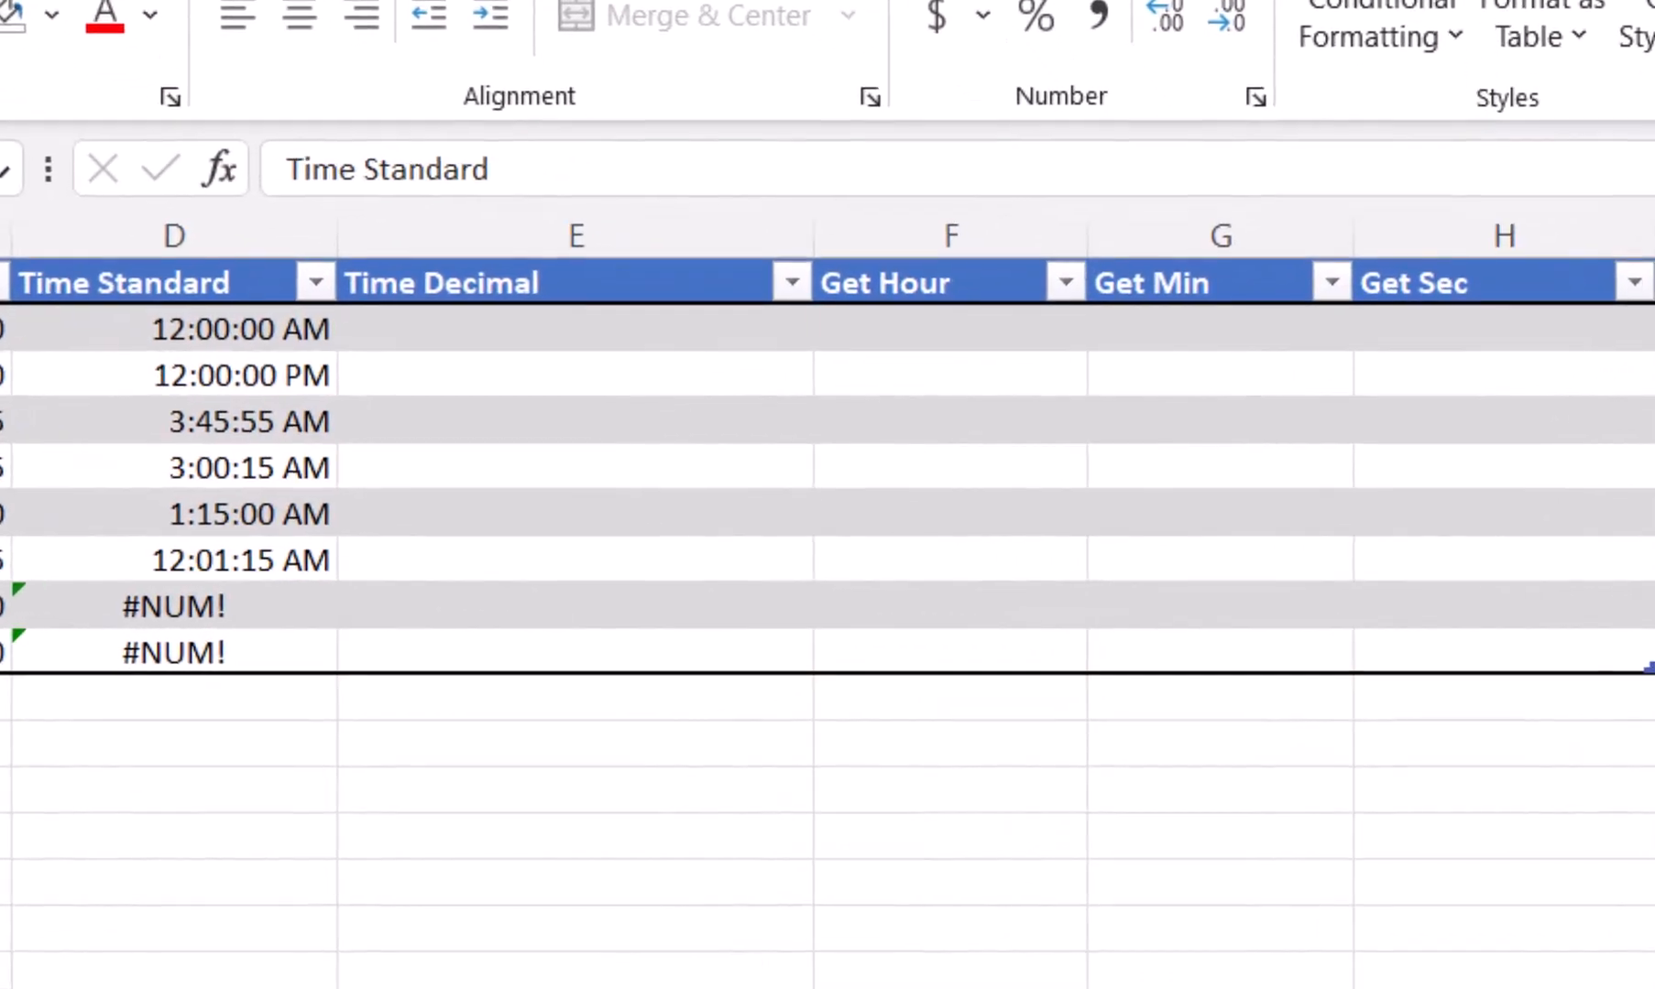
# Fill the Time Decimal column from cell E2 with the formula =time(a2,b2,c2)
pyautogui.click(885, 426)
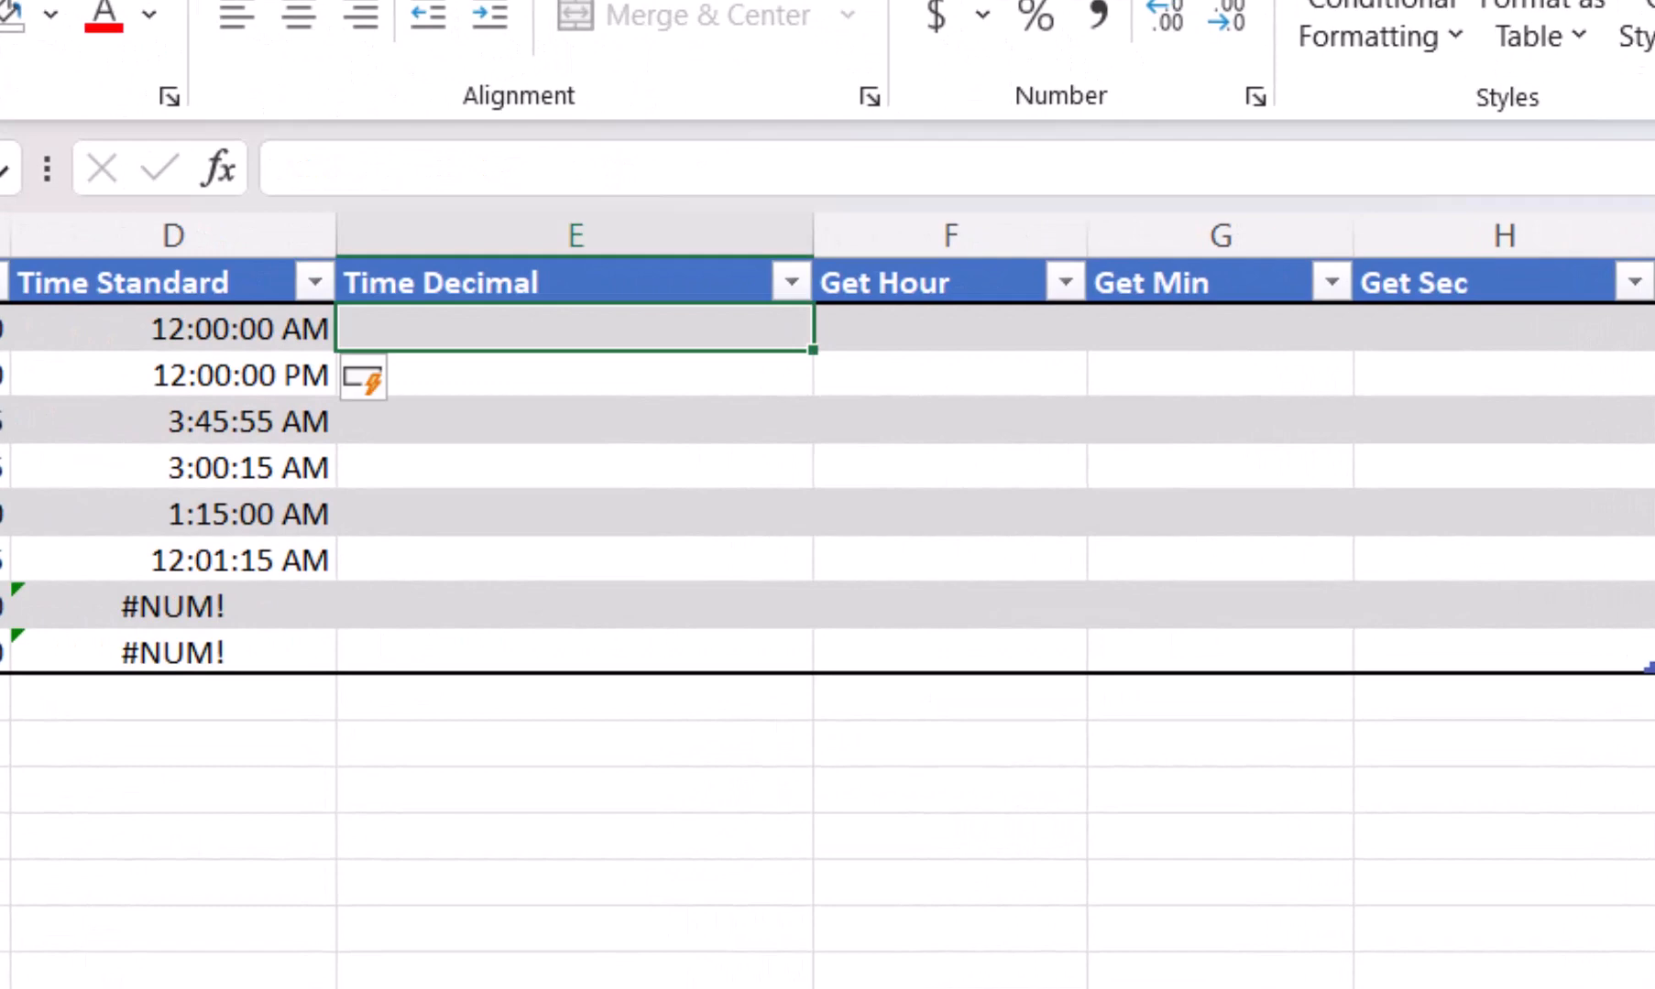
pyautogui.write('=time')
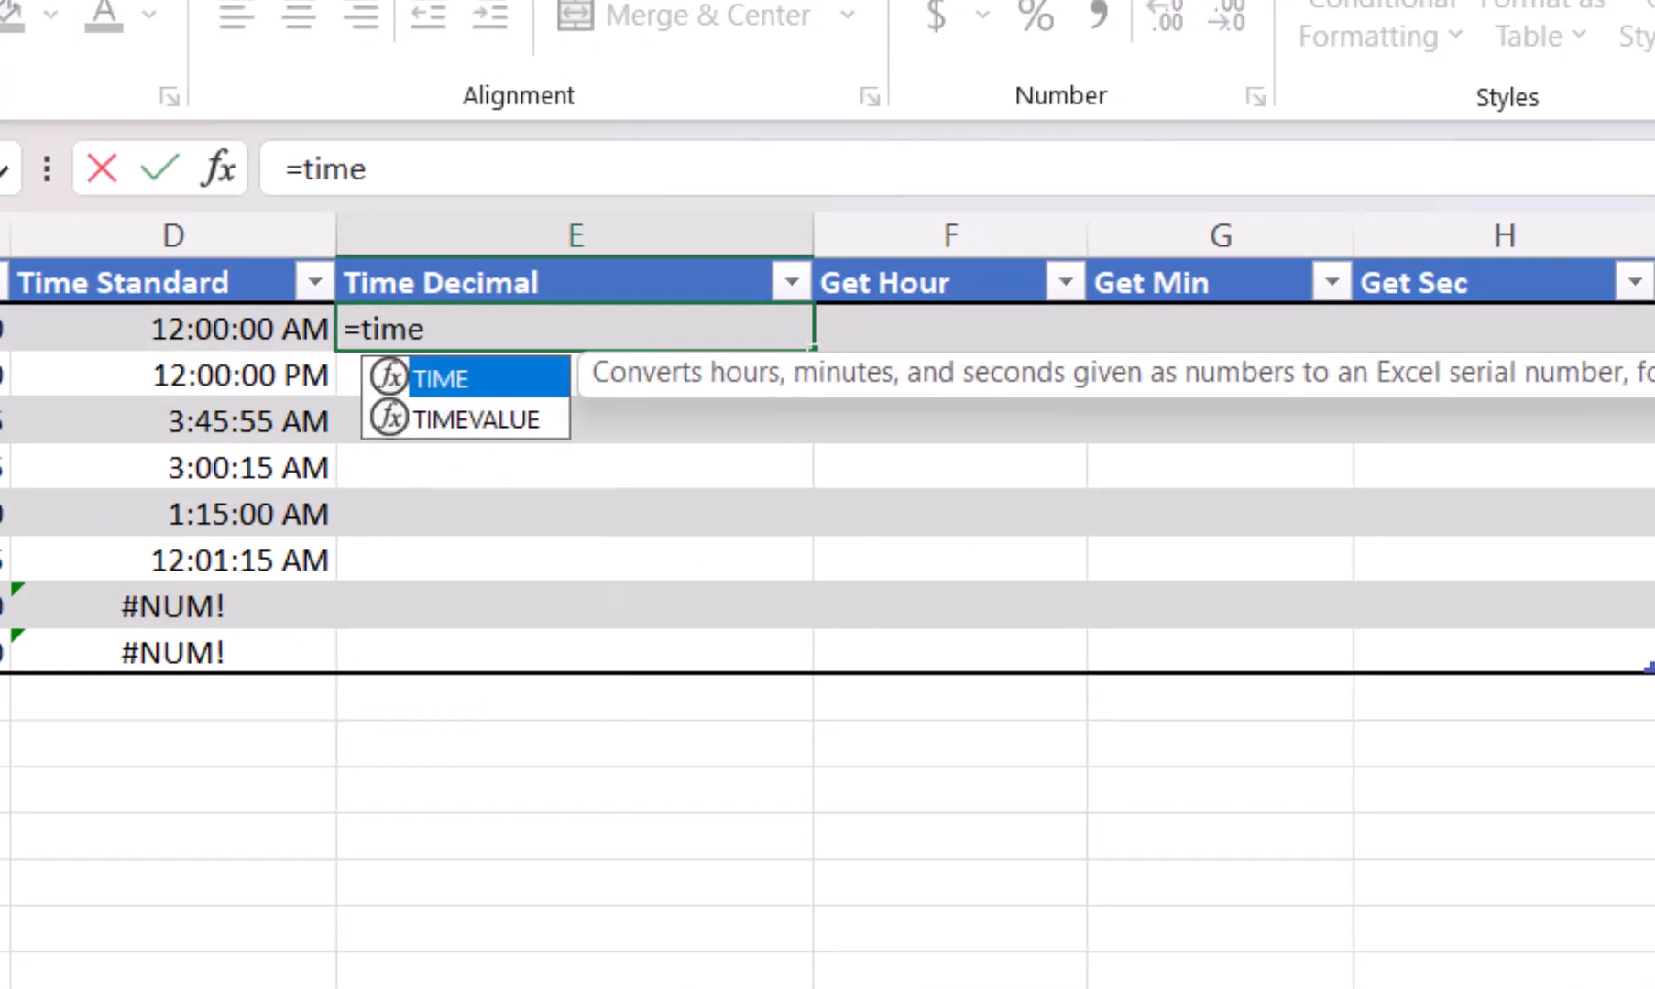
pyautogui.write('(a2')
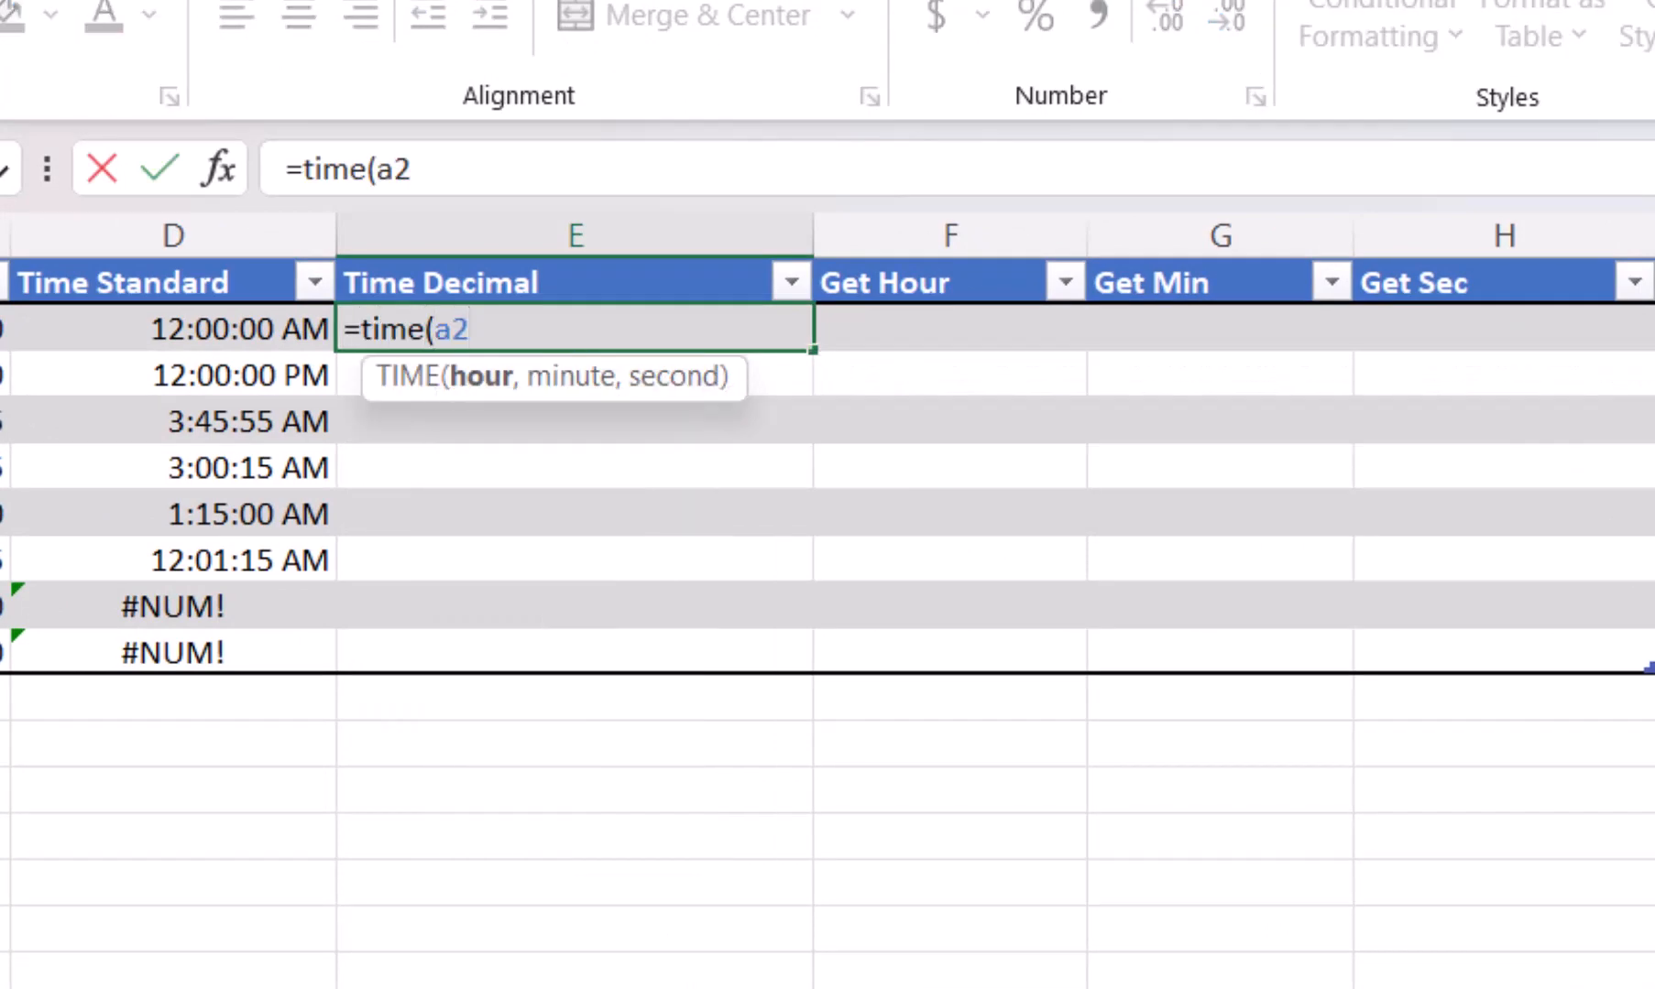
pyautogui.write(',b2')
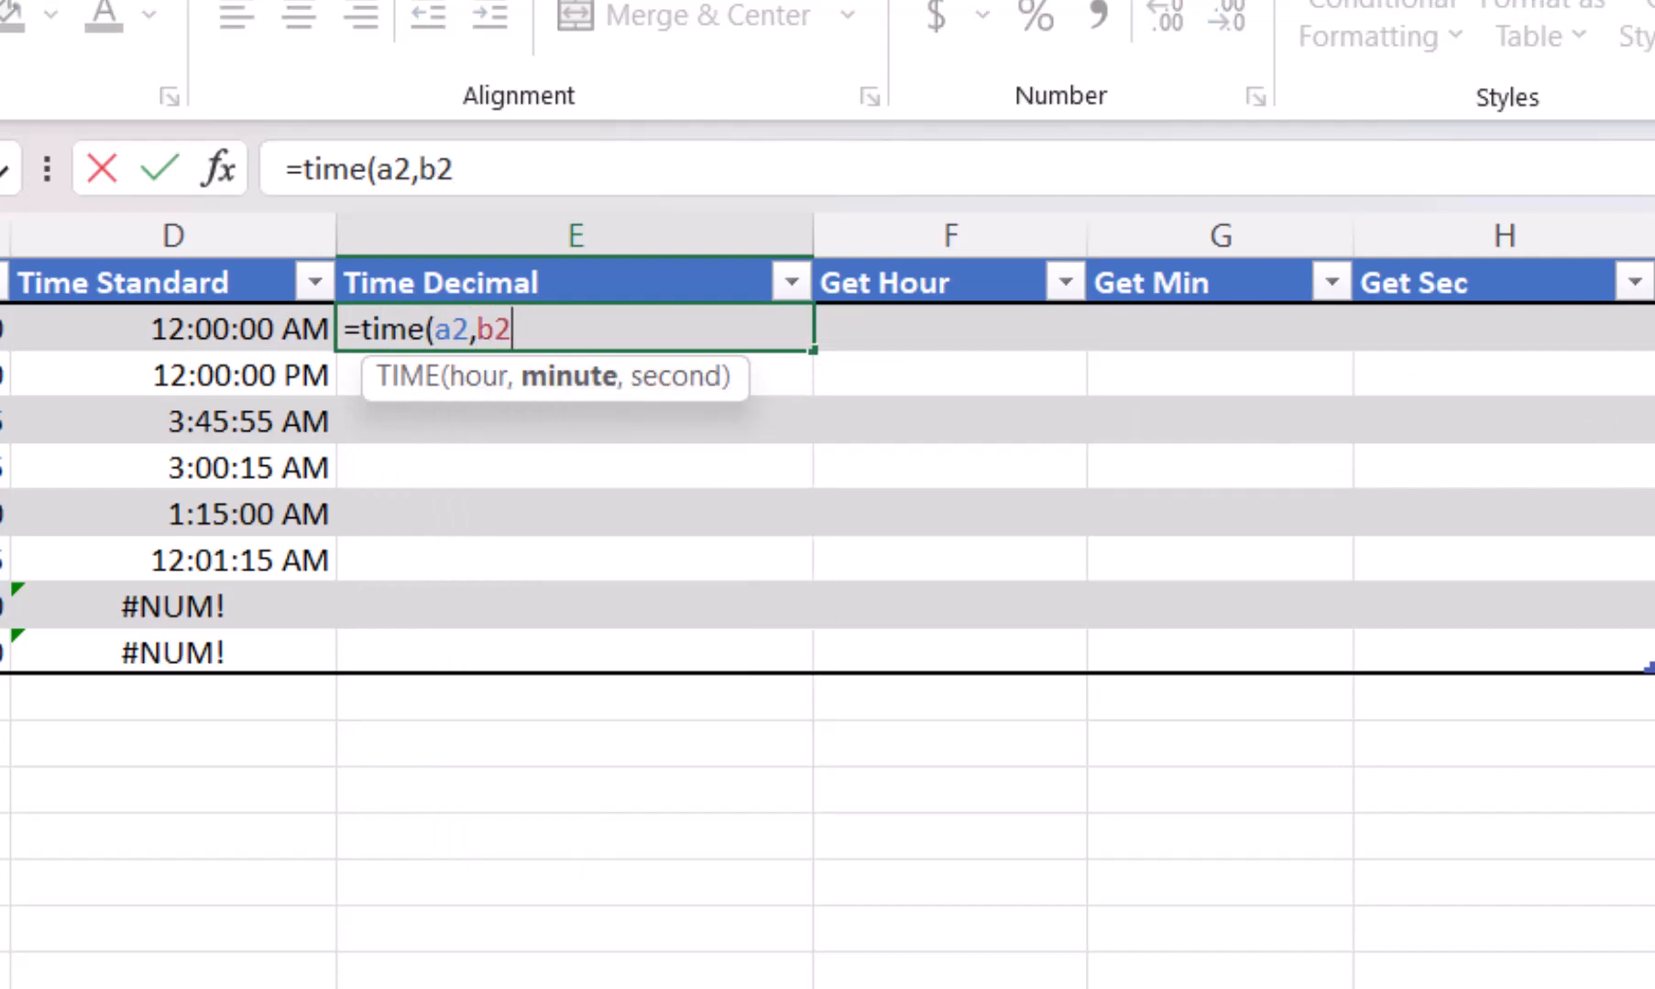
pyautogui.write(',c2)')
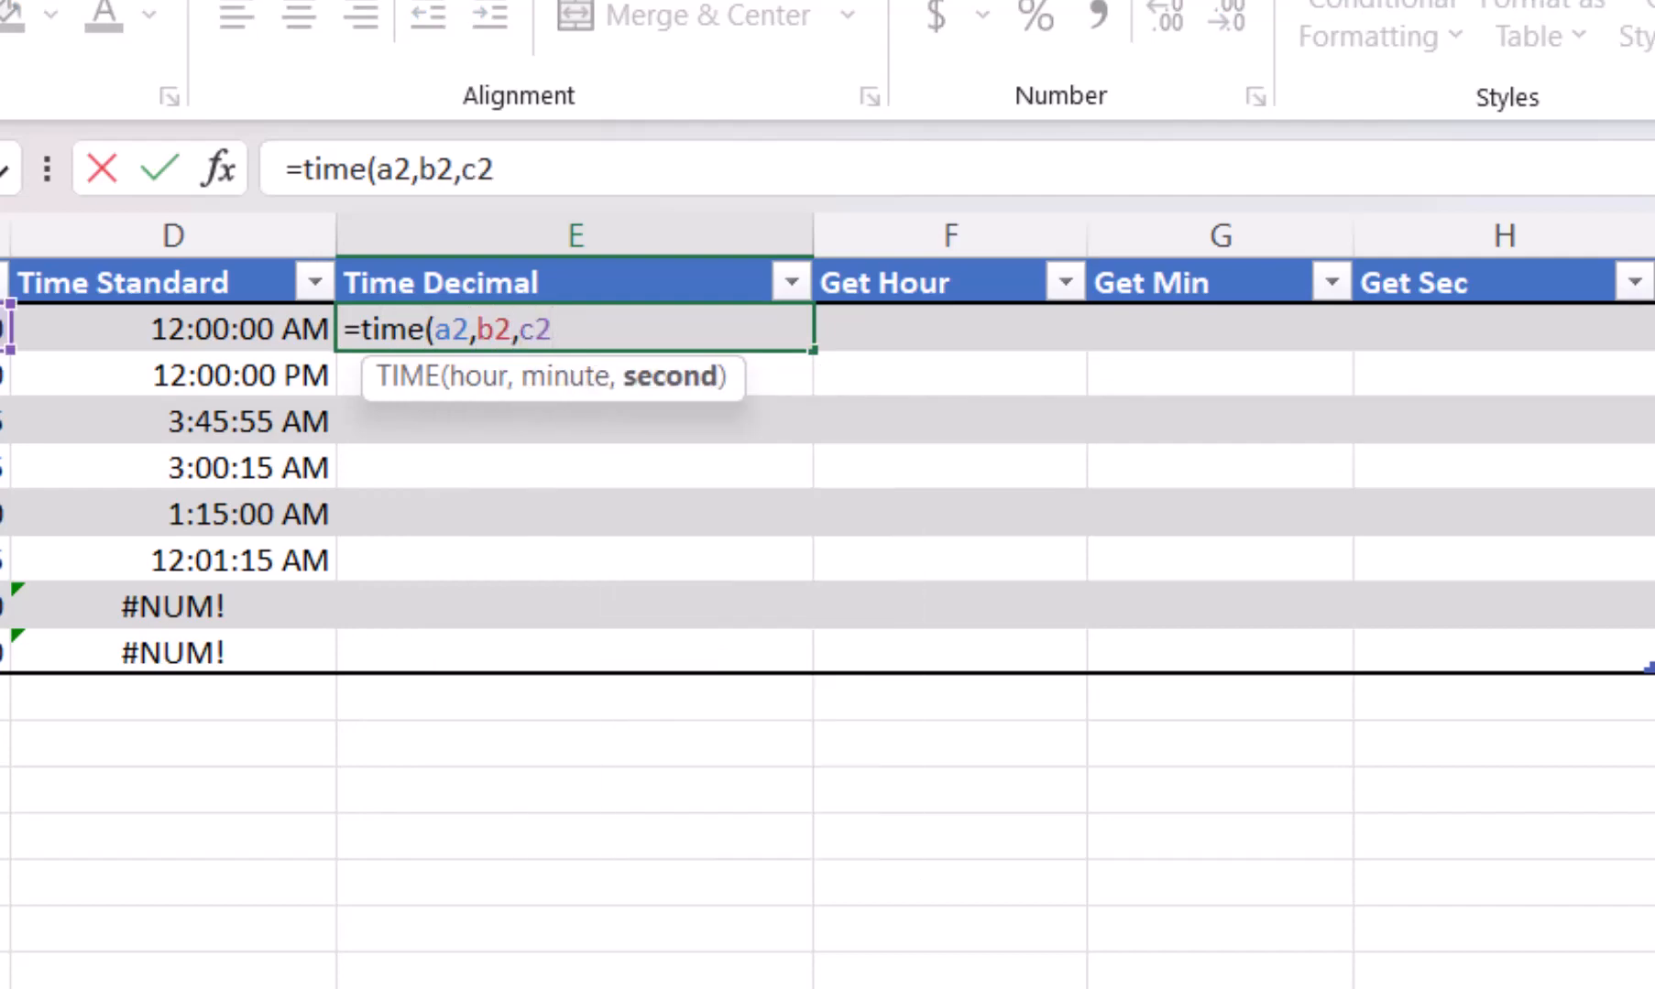
pyautogui.press('Return')
pyautogui.press('Up')
pyautogui.press('Up')
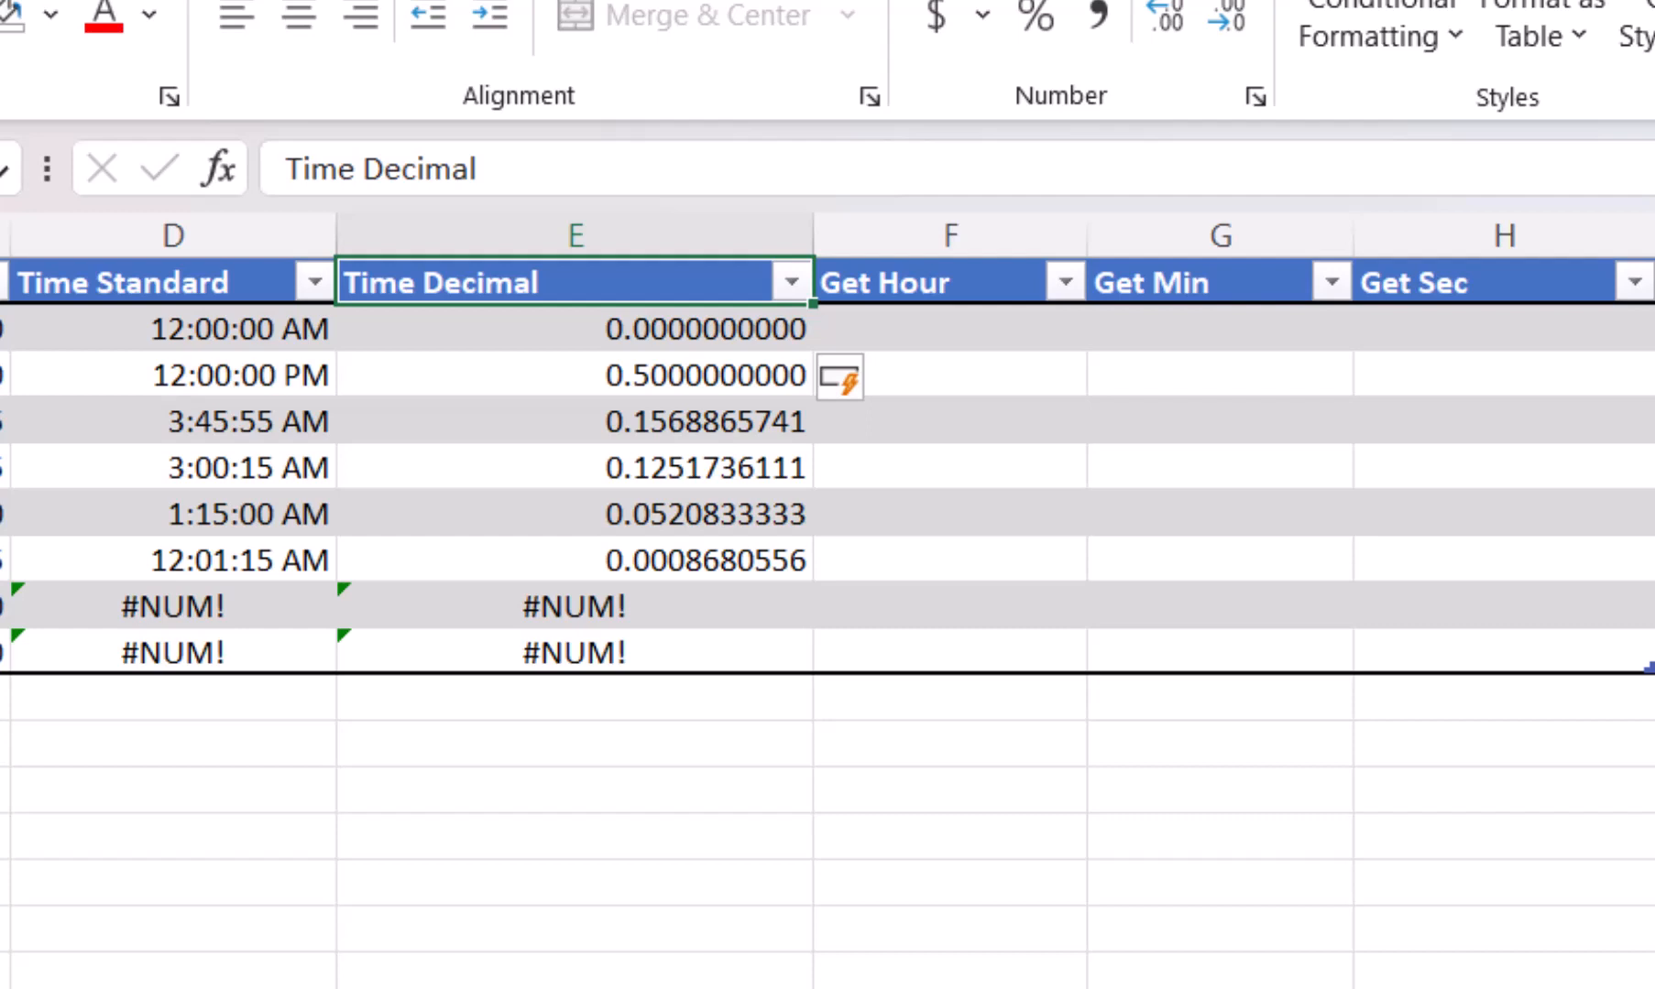
pyautogui.hotkey('alt', 'Tab')
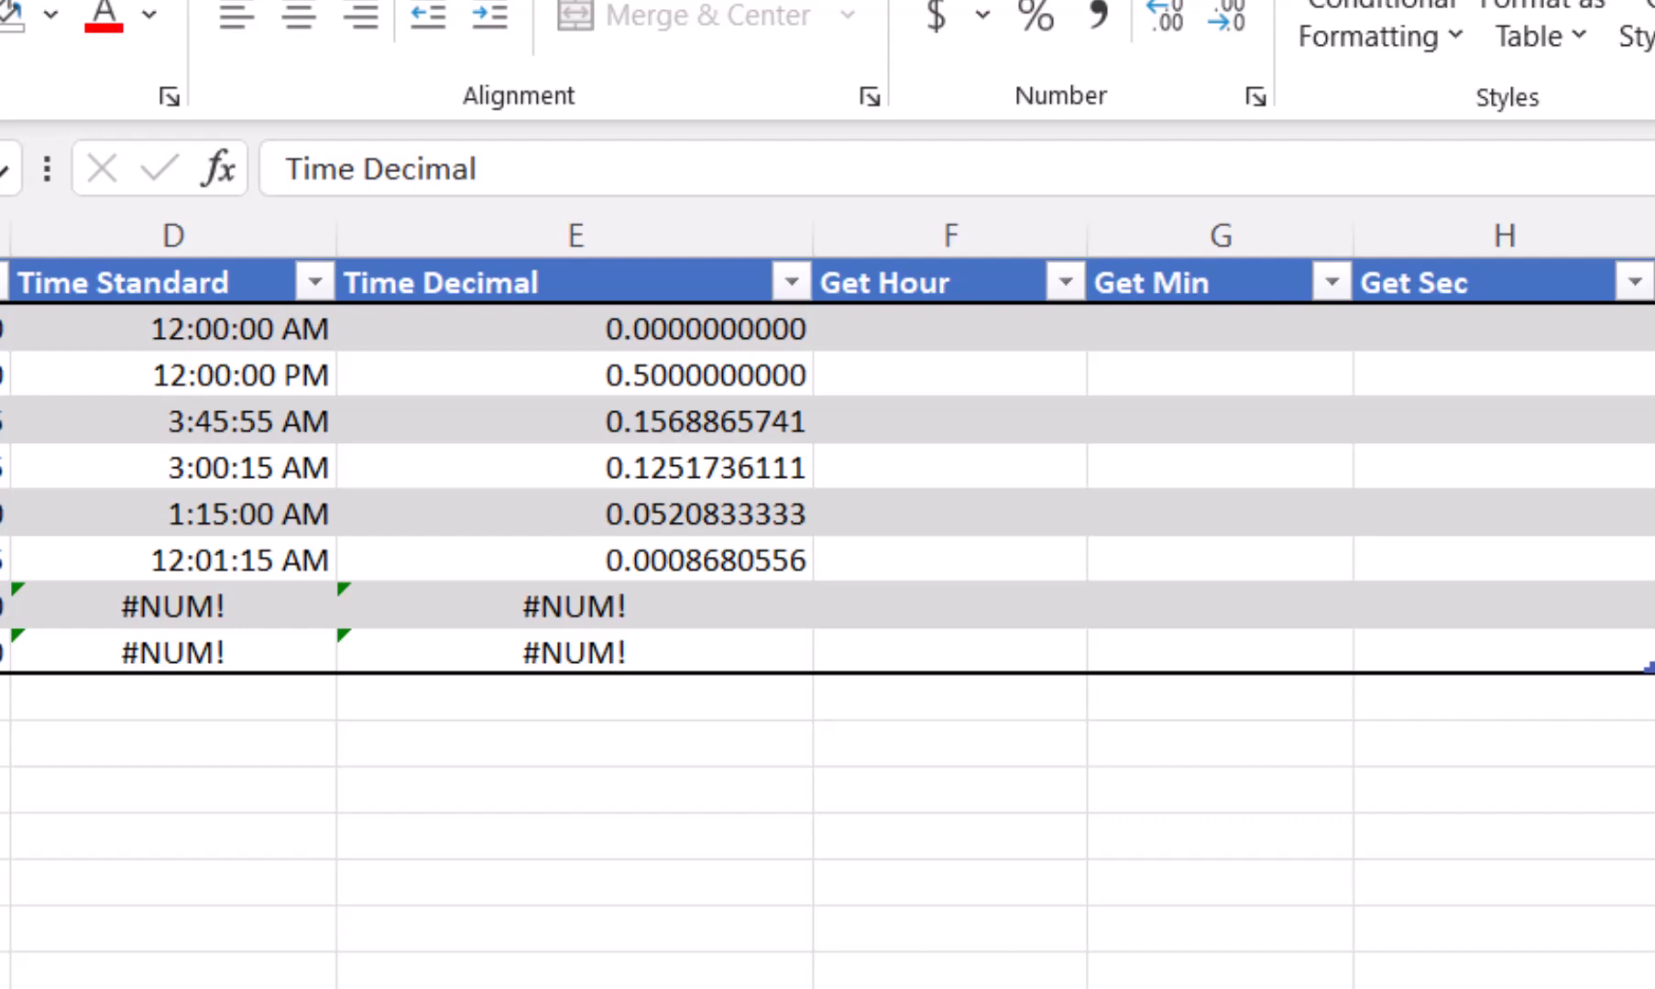
# Fill the Get Hour column from cell F2 with the formula =24*e2
pyautogui.click(950, 329)
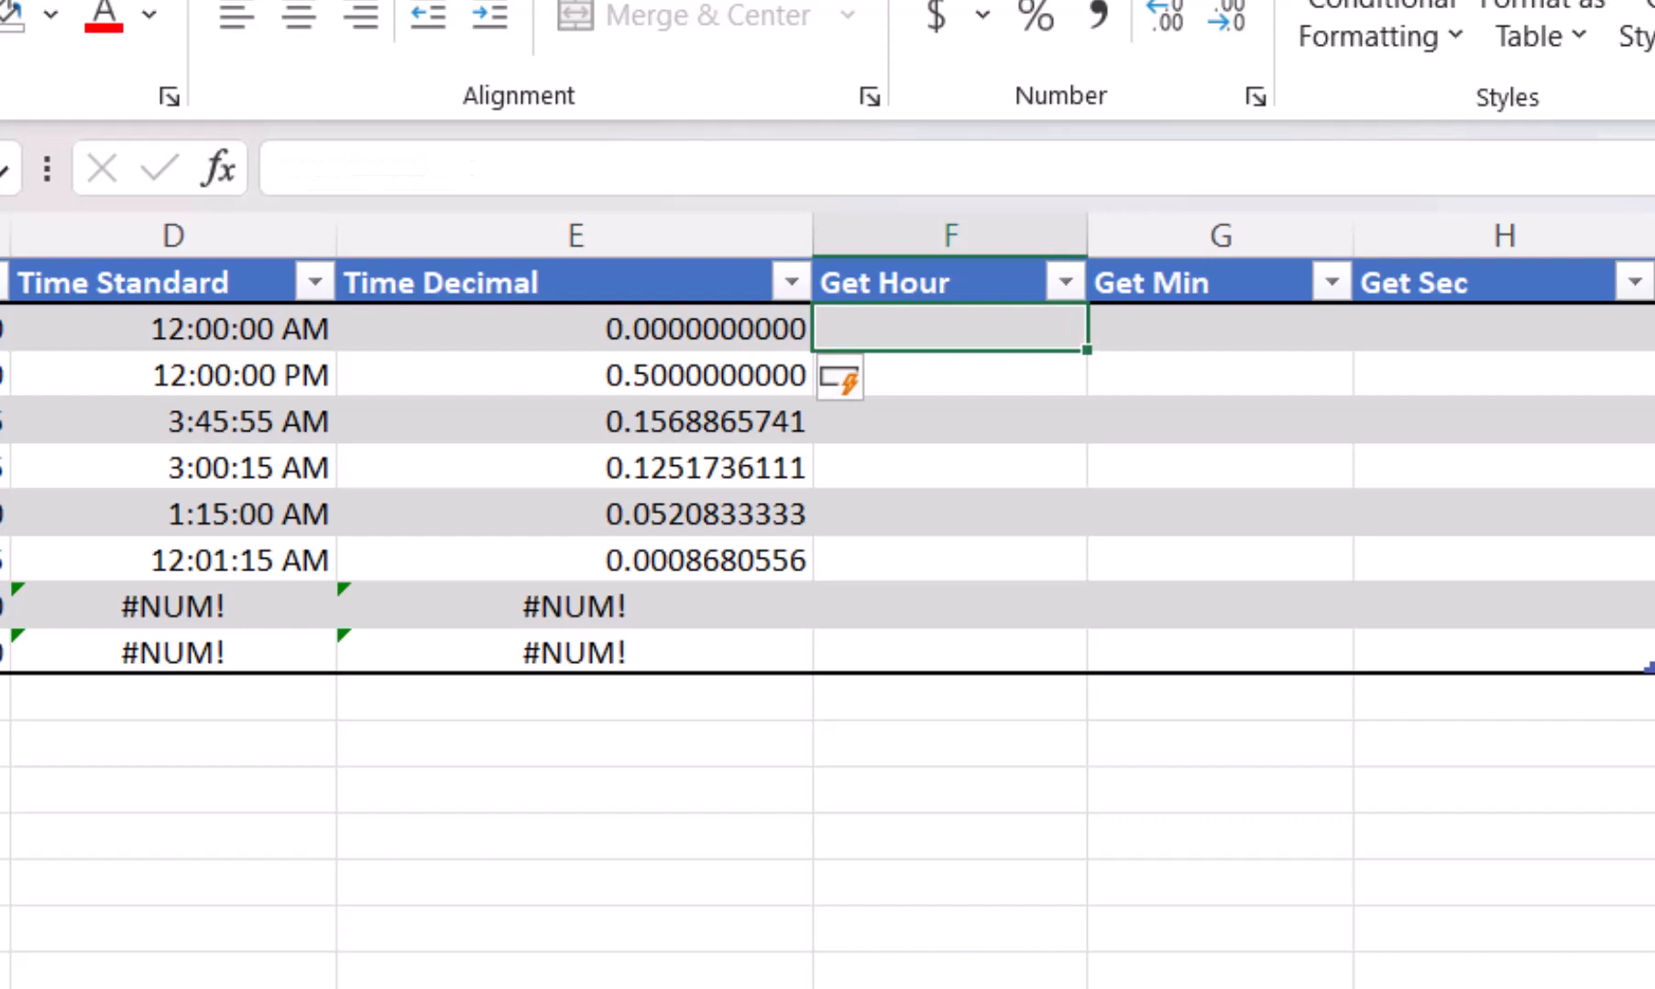
pyautogui.write('=24')
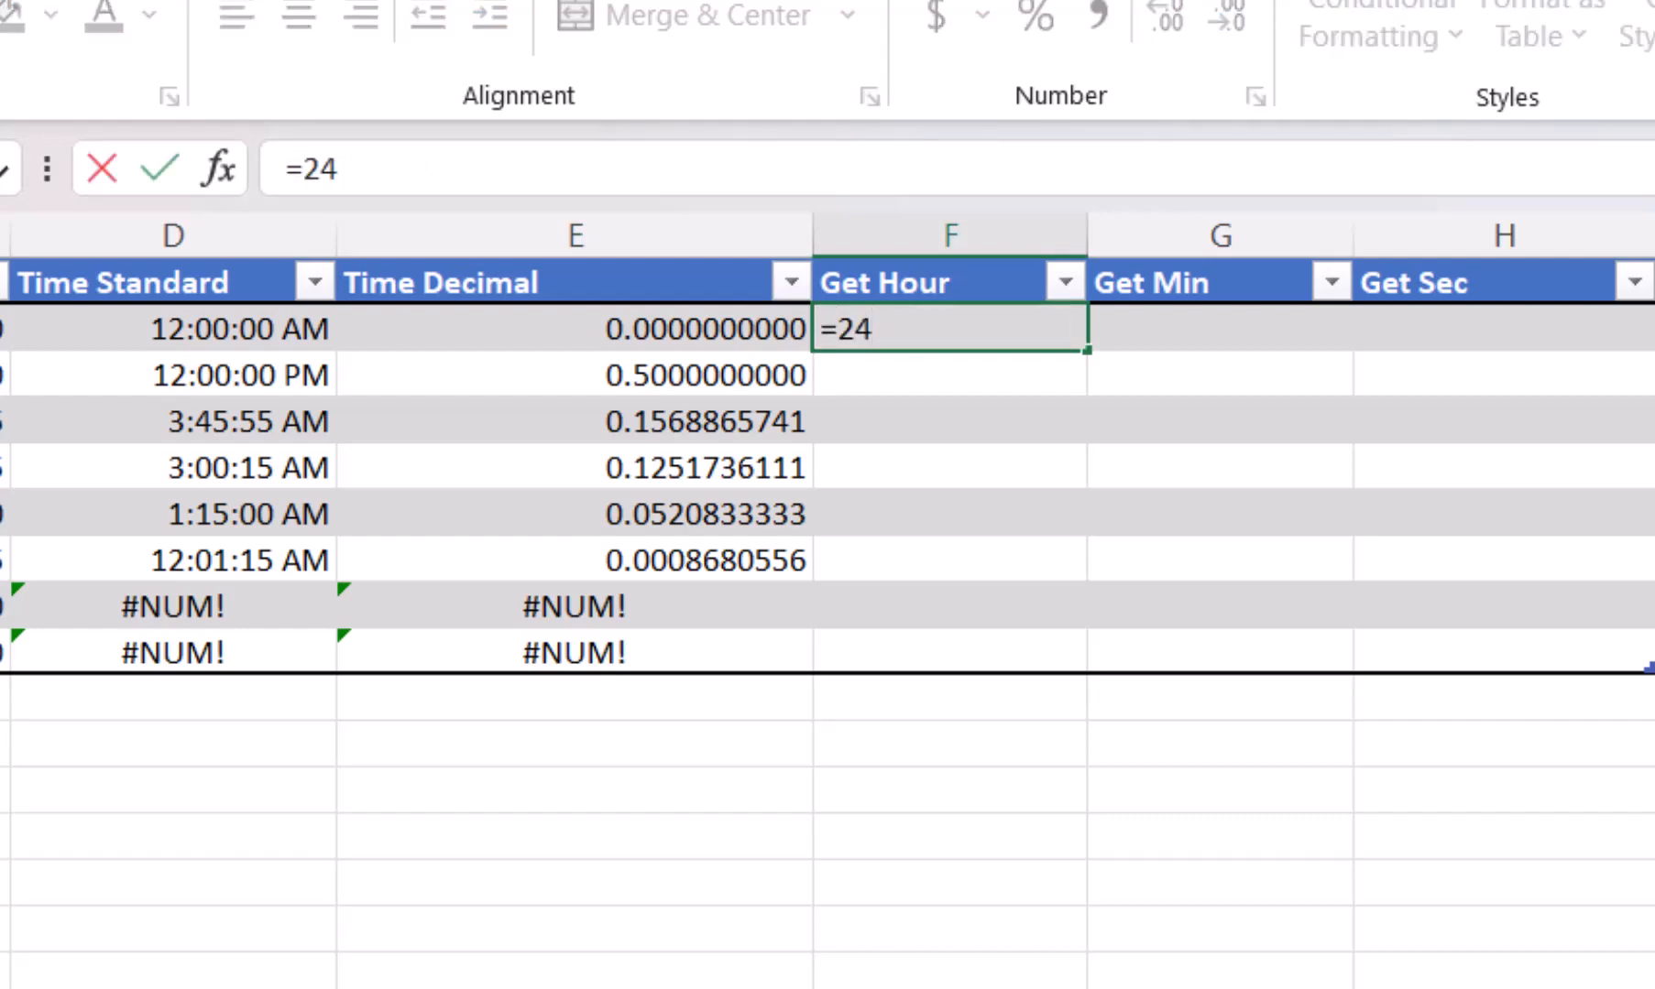
pyautogui.write('*e2')
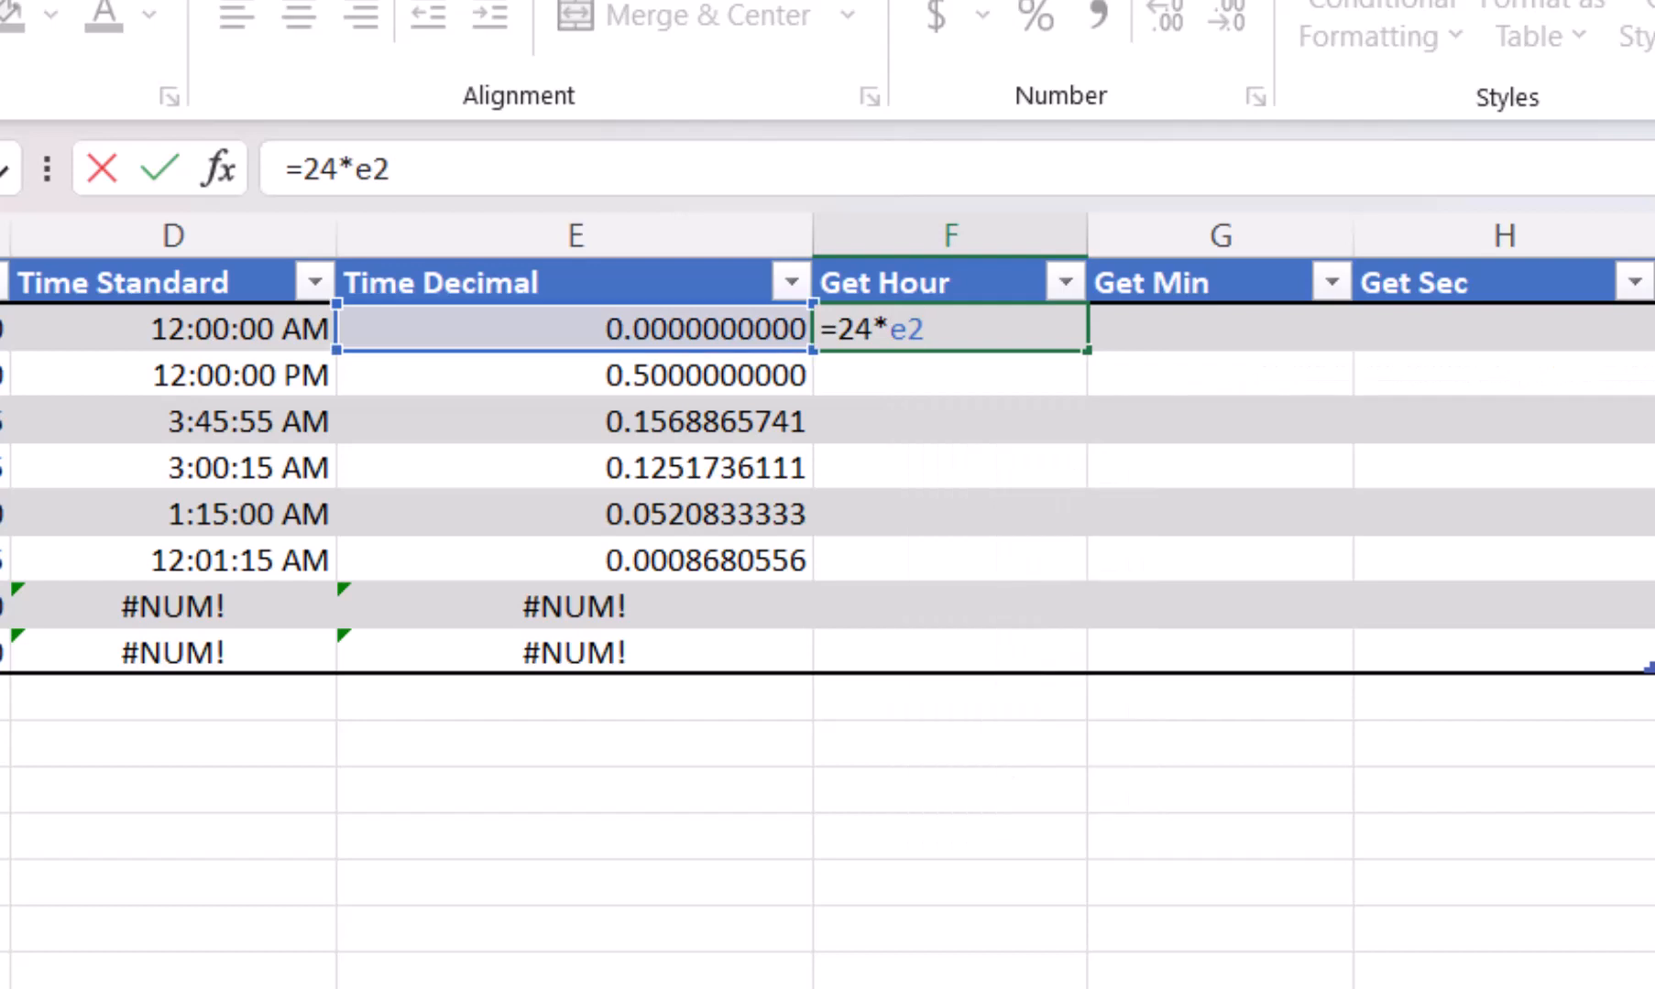
pyautogui.press('Up')
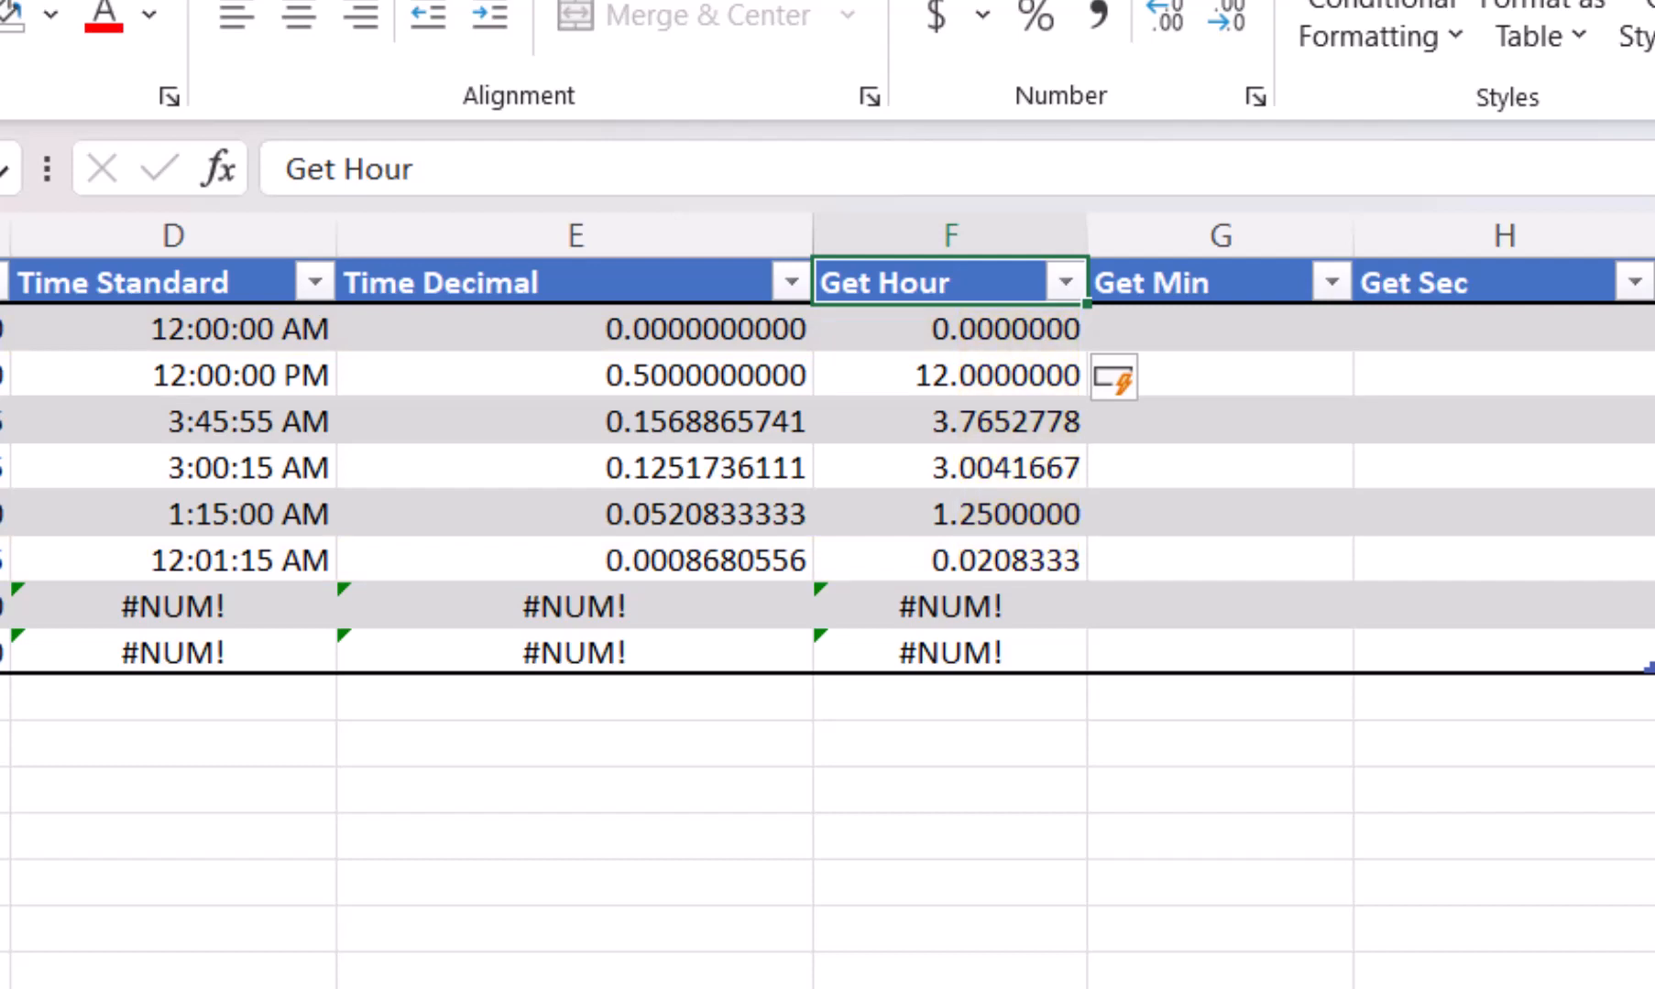
# Fill the Get Min column from cell G2 with the formula =(f2-trunc(f2))*60
pyautogui.click(1219, 328)
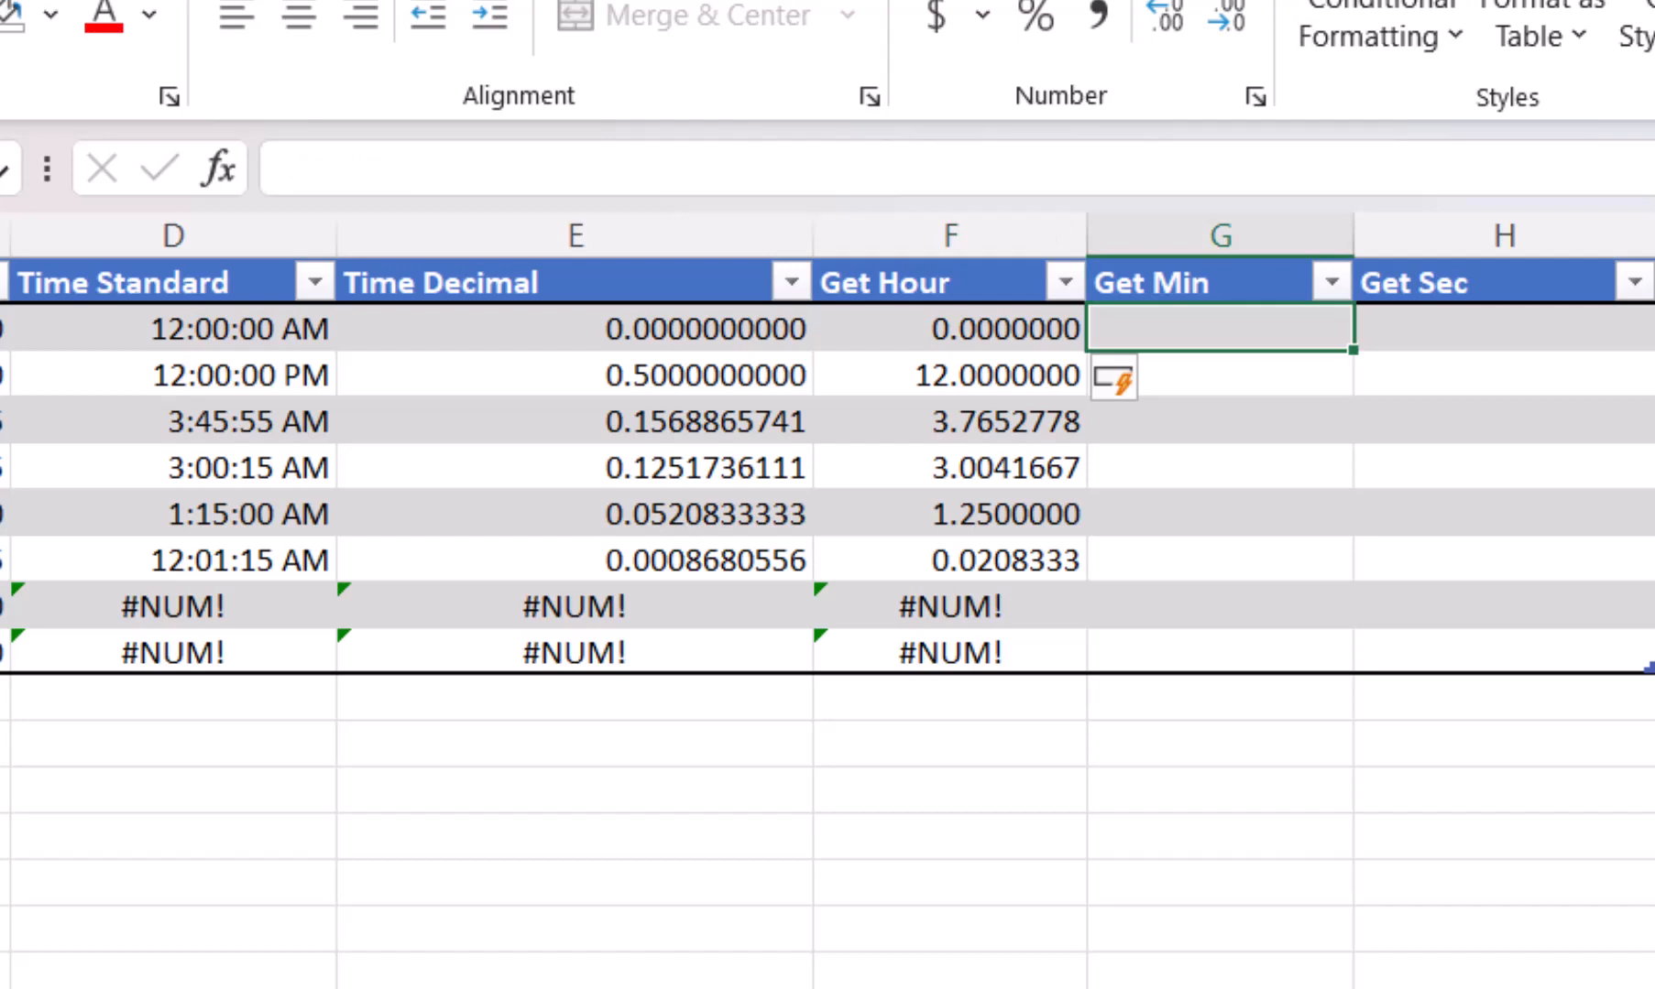
pyautogui.write('=(f')
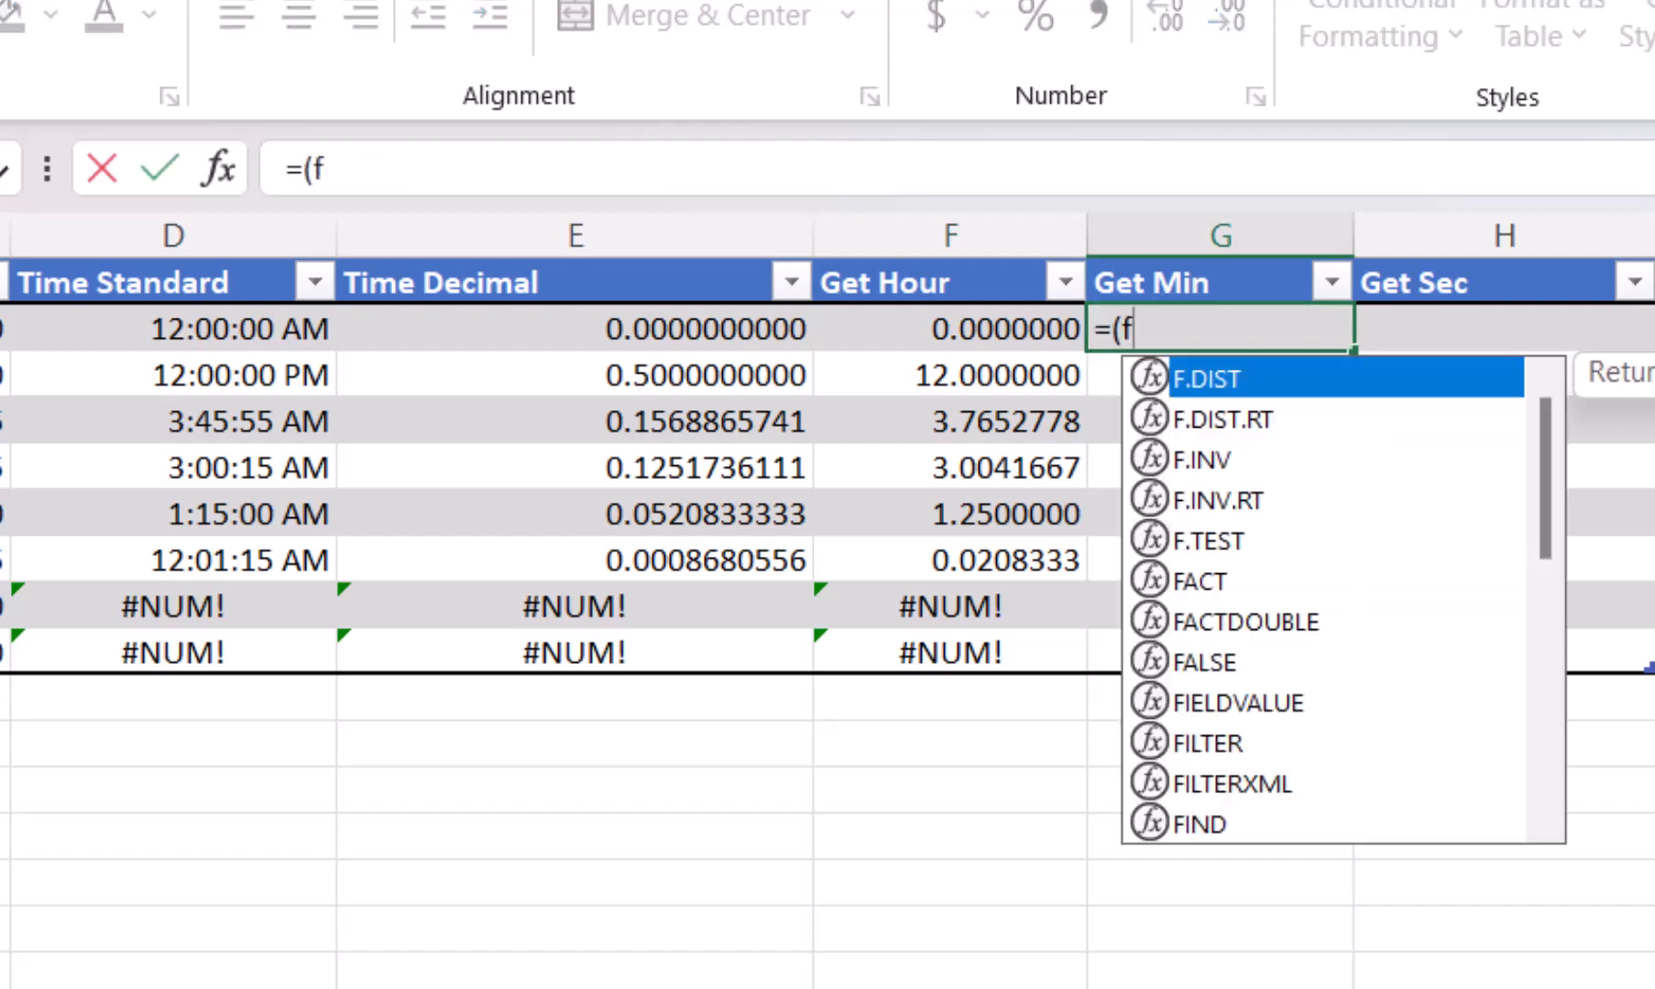
pyautogui.write('2-tru')
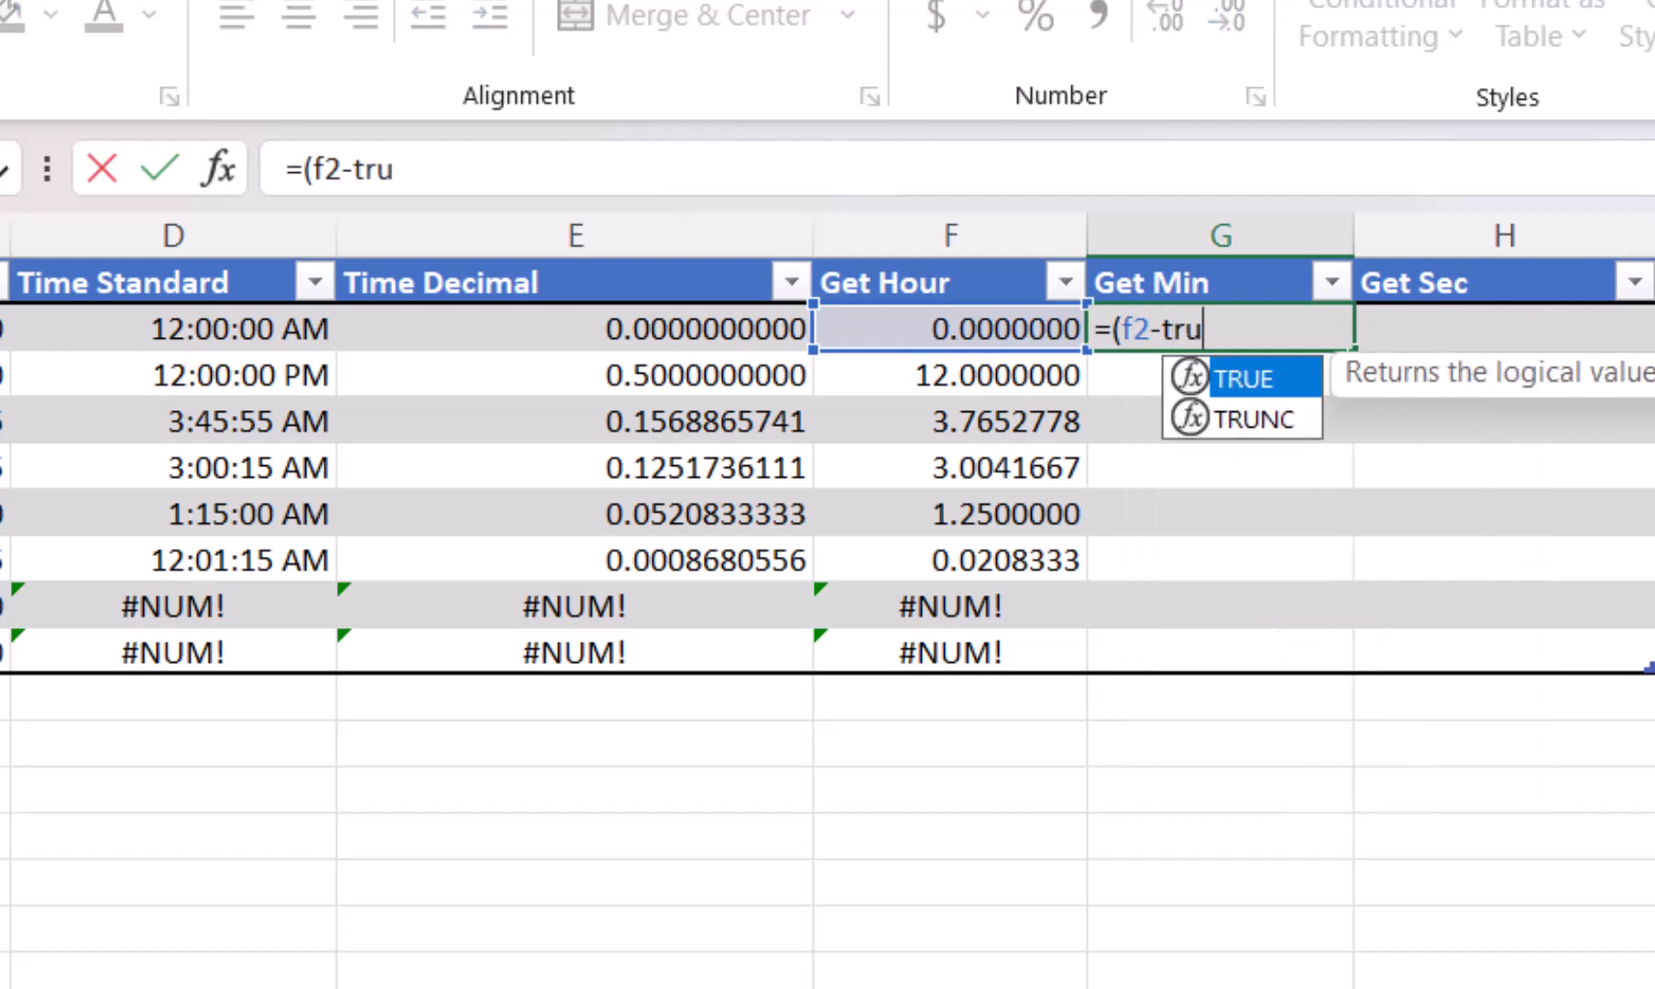
pyautogui.write('nc(')
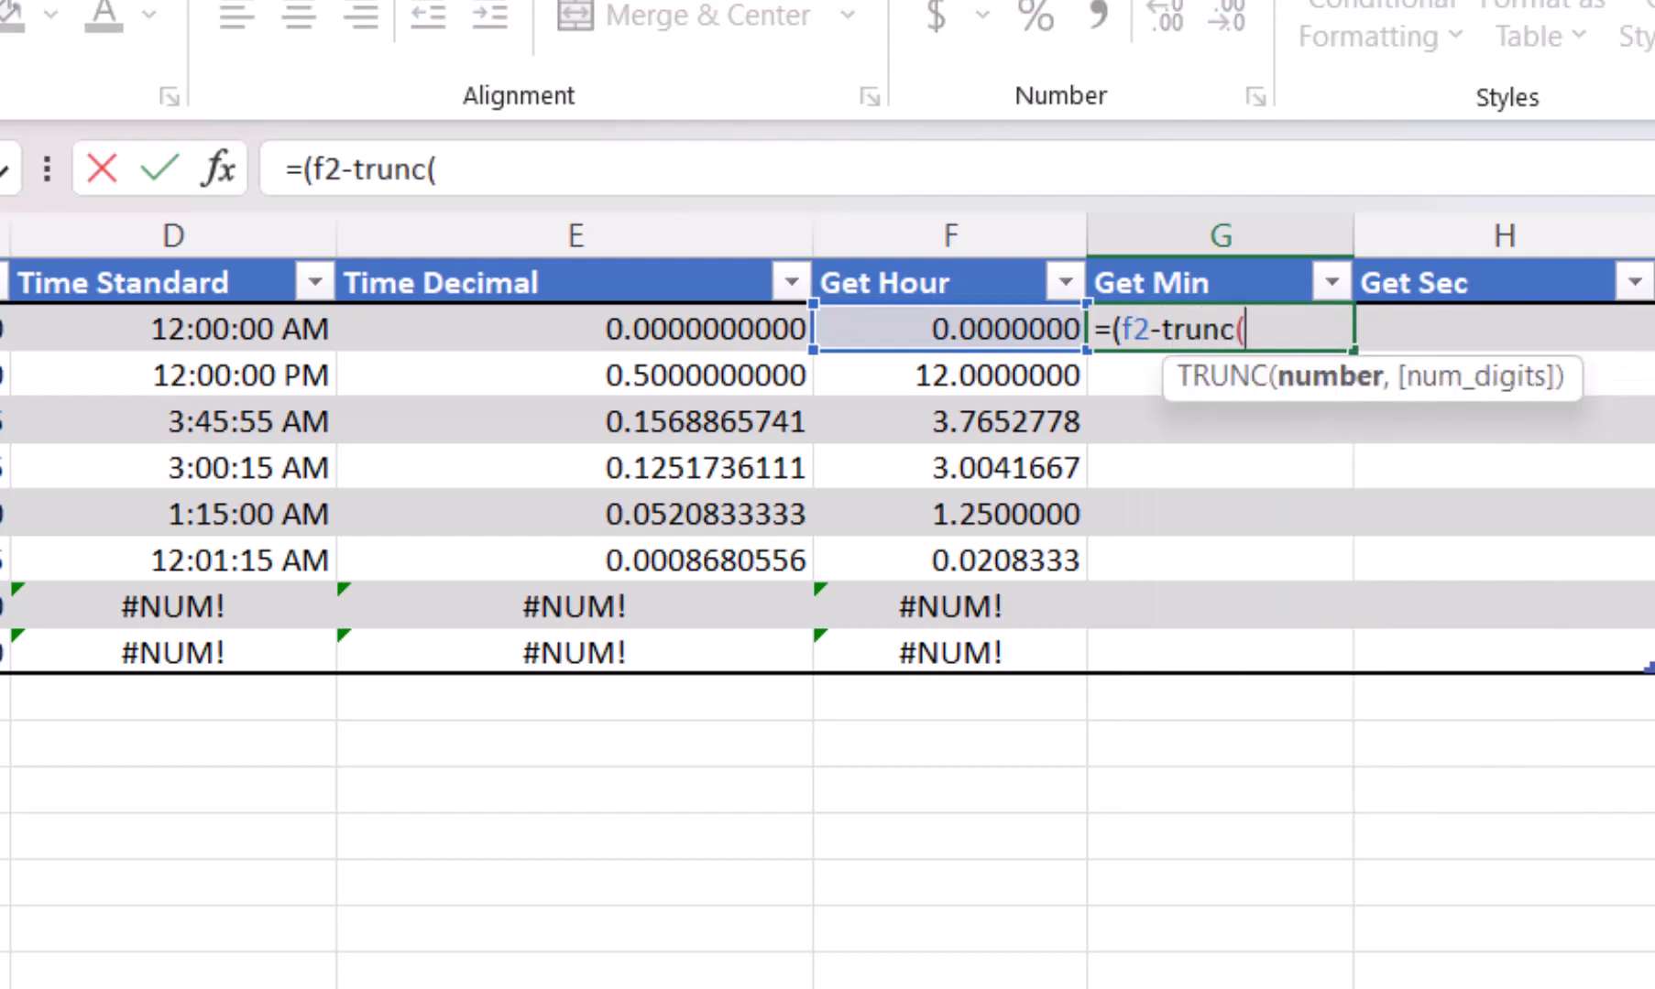
pyautogui.write('f2)')
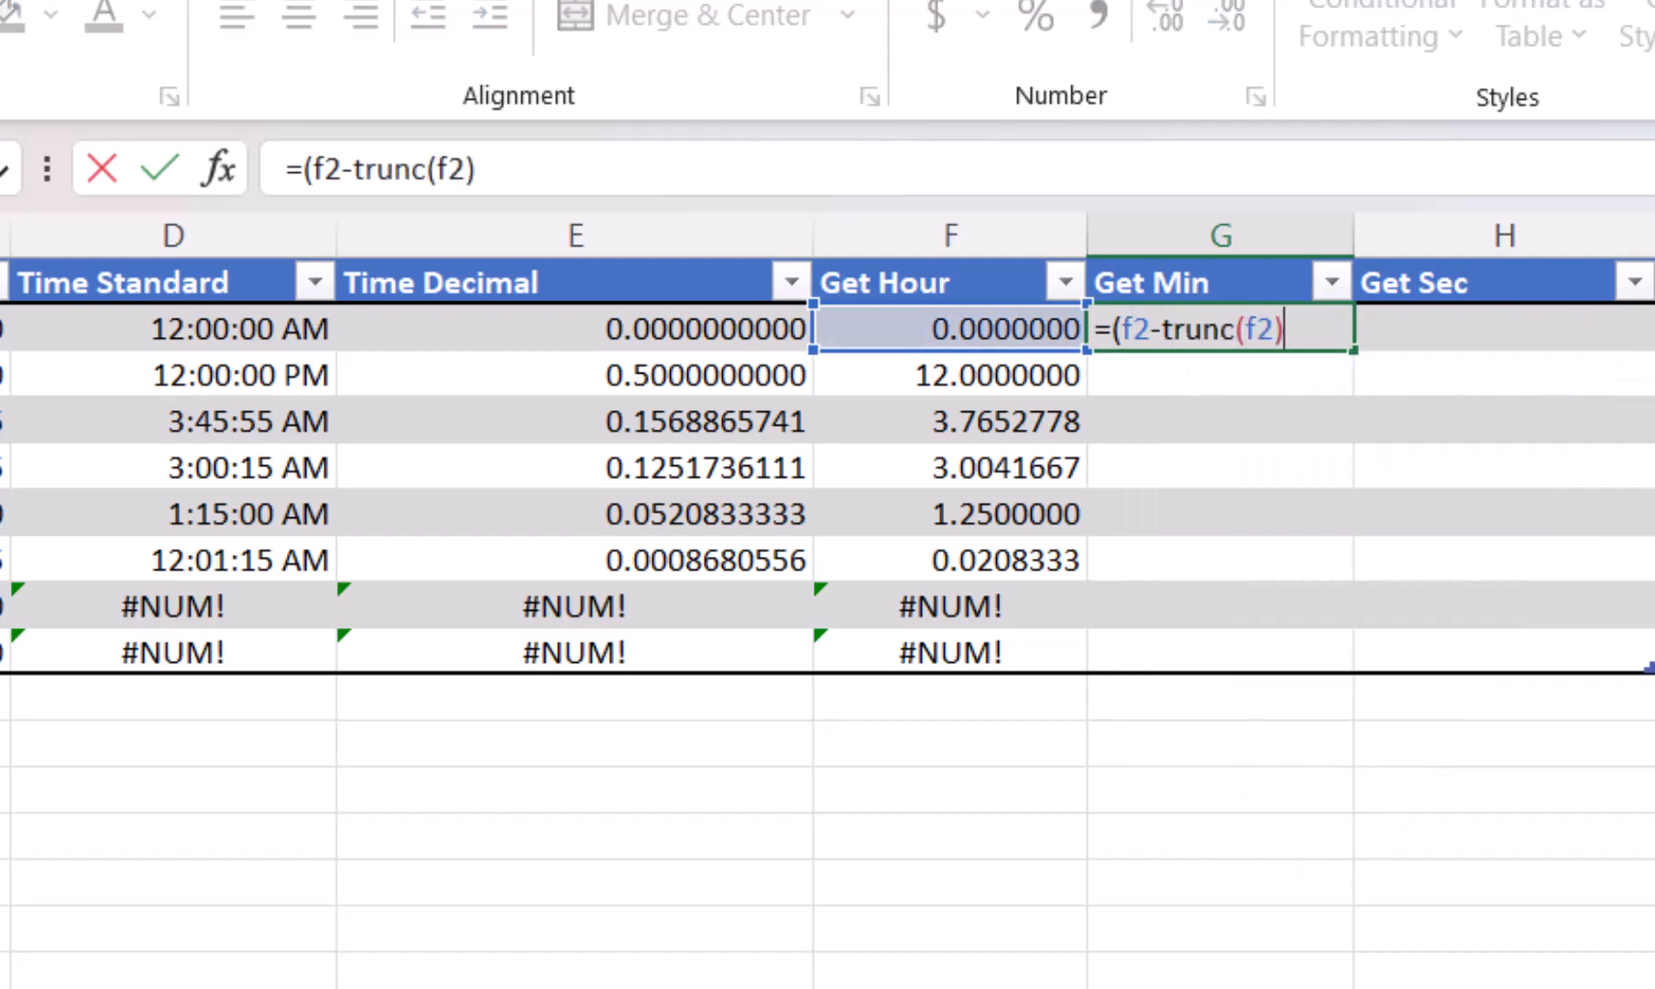
pyautogui.write(')')
pyautogui.write('*60')
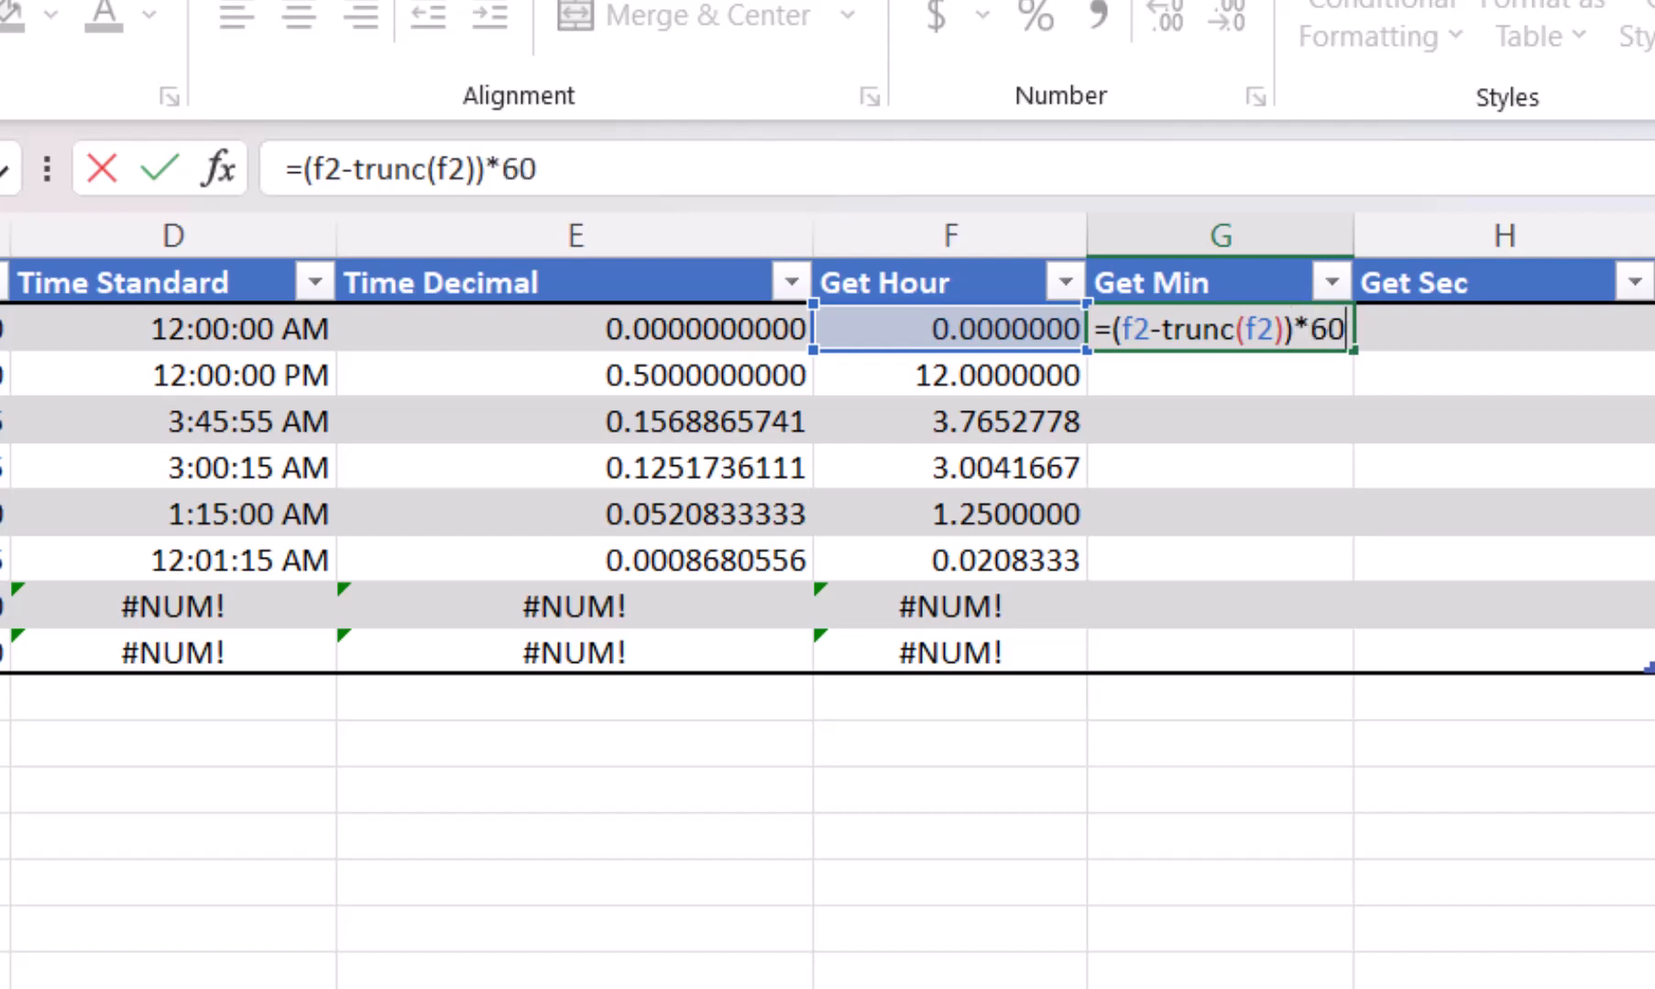
pyautogui.press('Up')
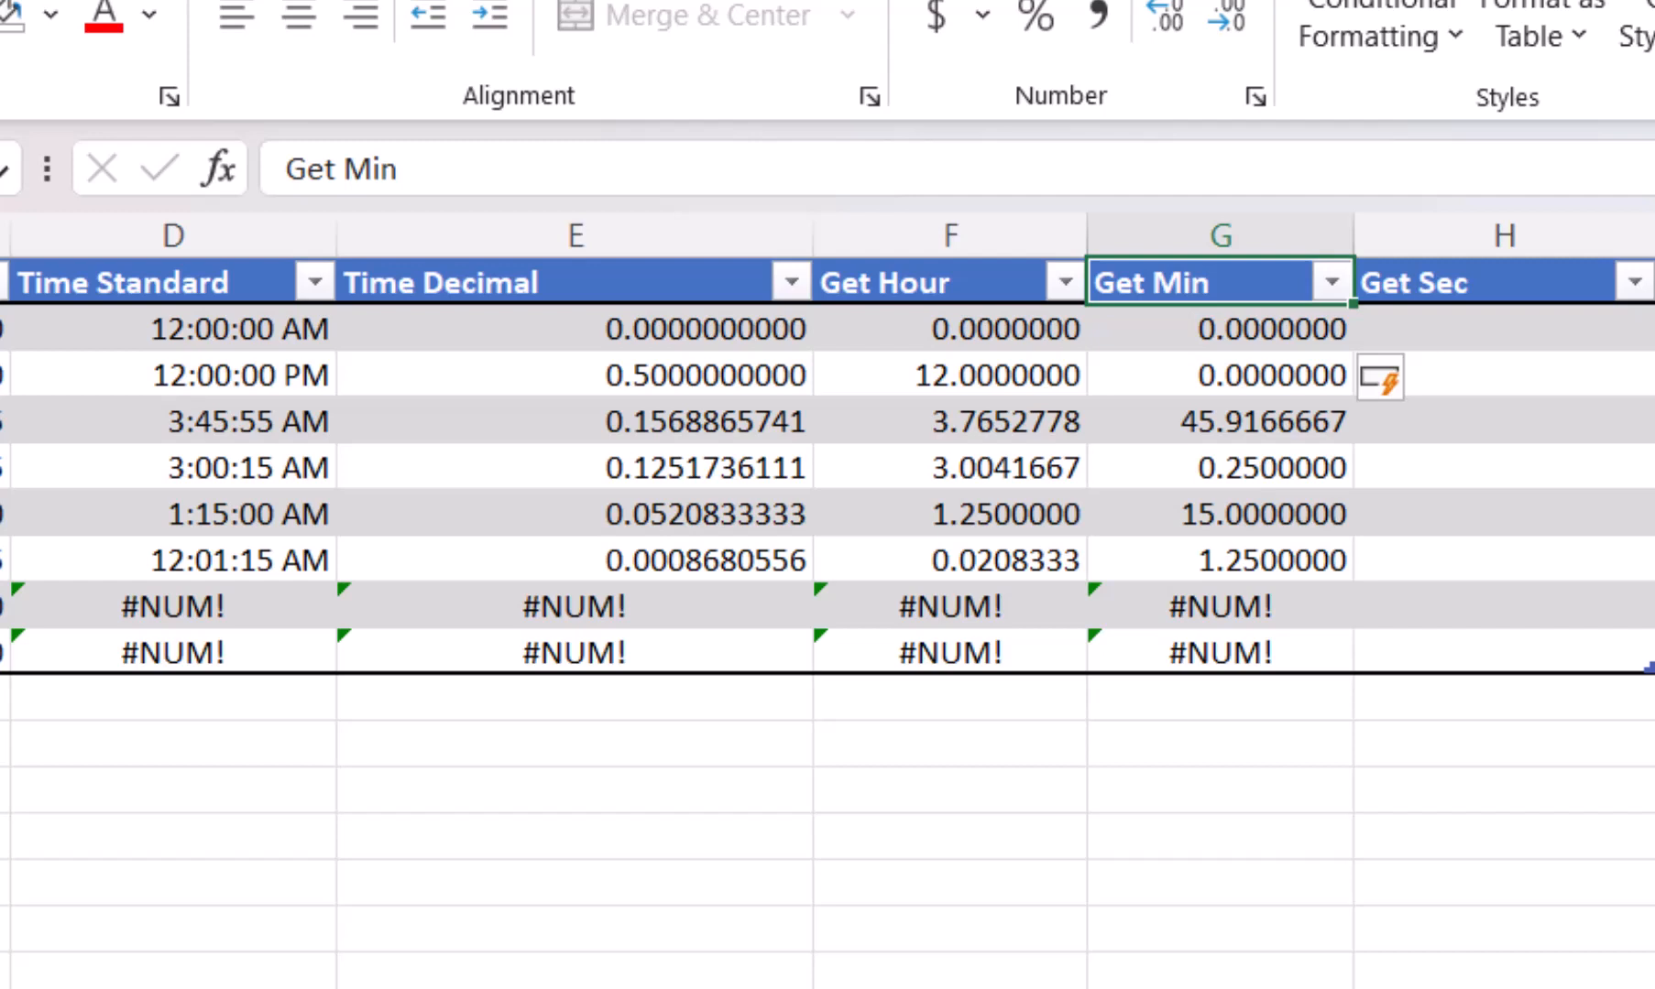
# Fill the Get Sec column from cell H2 with the formula =(g2-trunc(g2))*60
pyautogui.click(1504, 328)
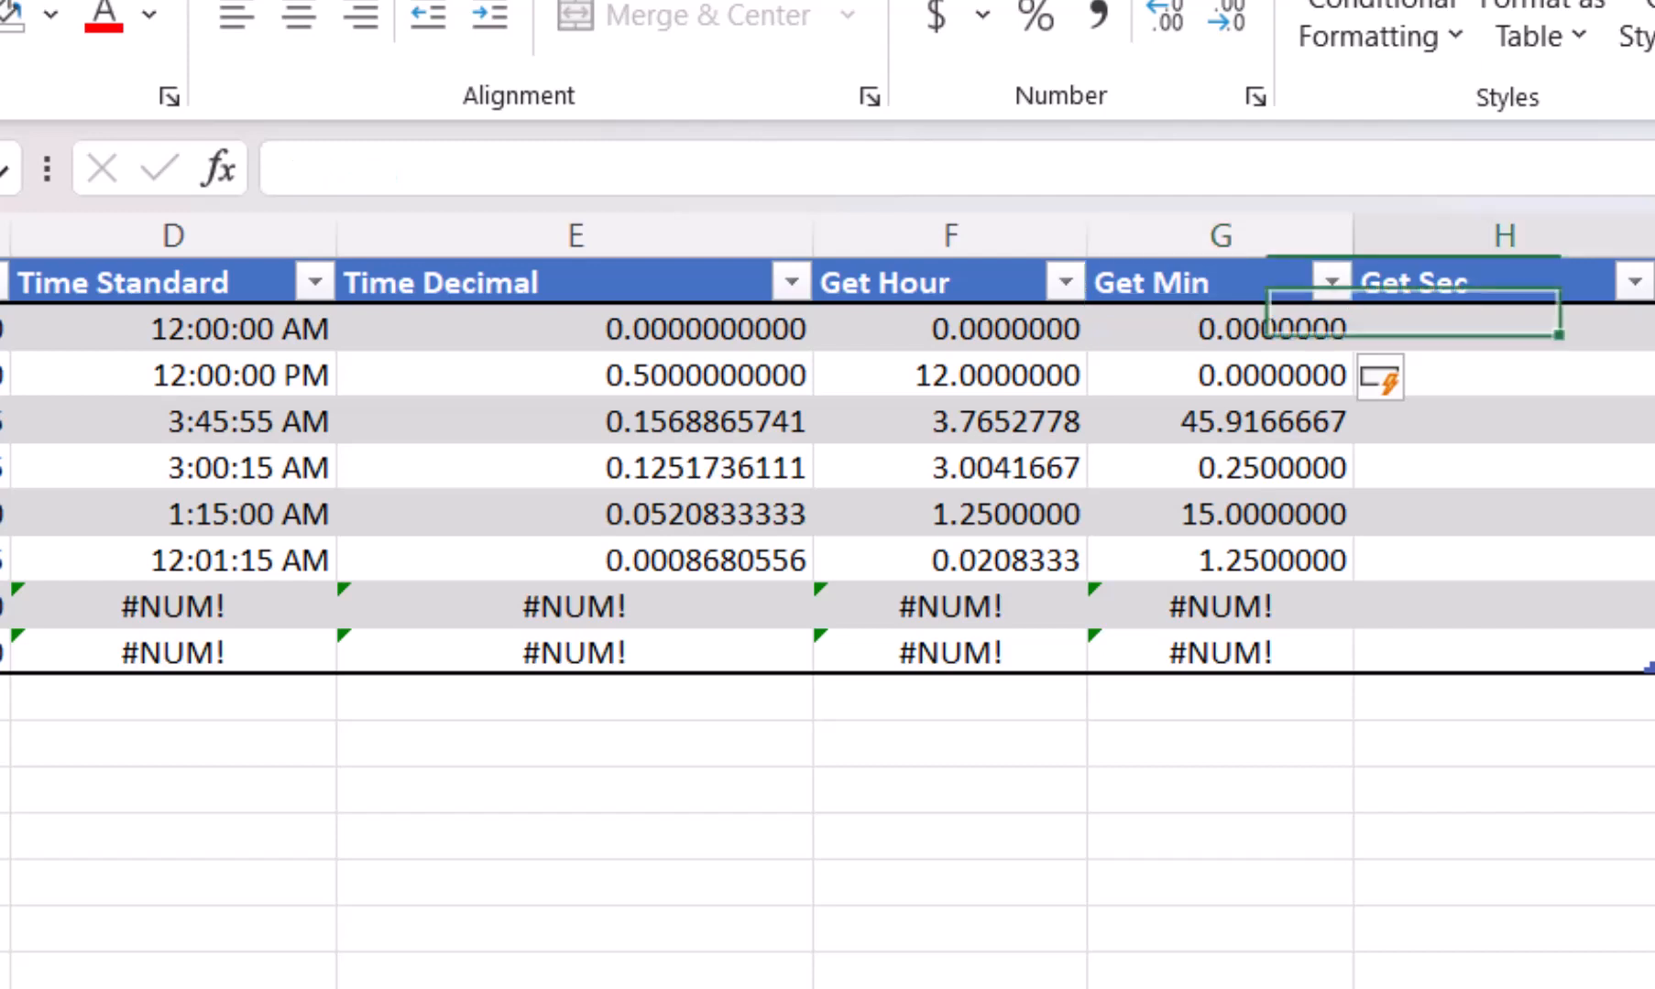
pyautogui.write('=')
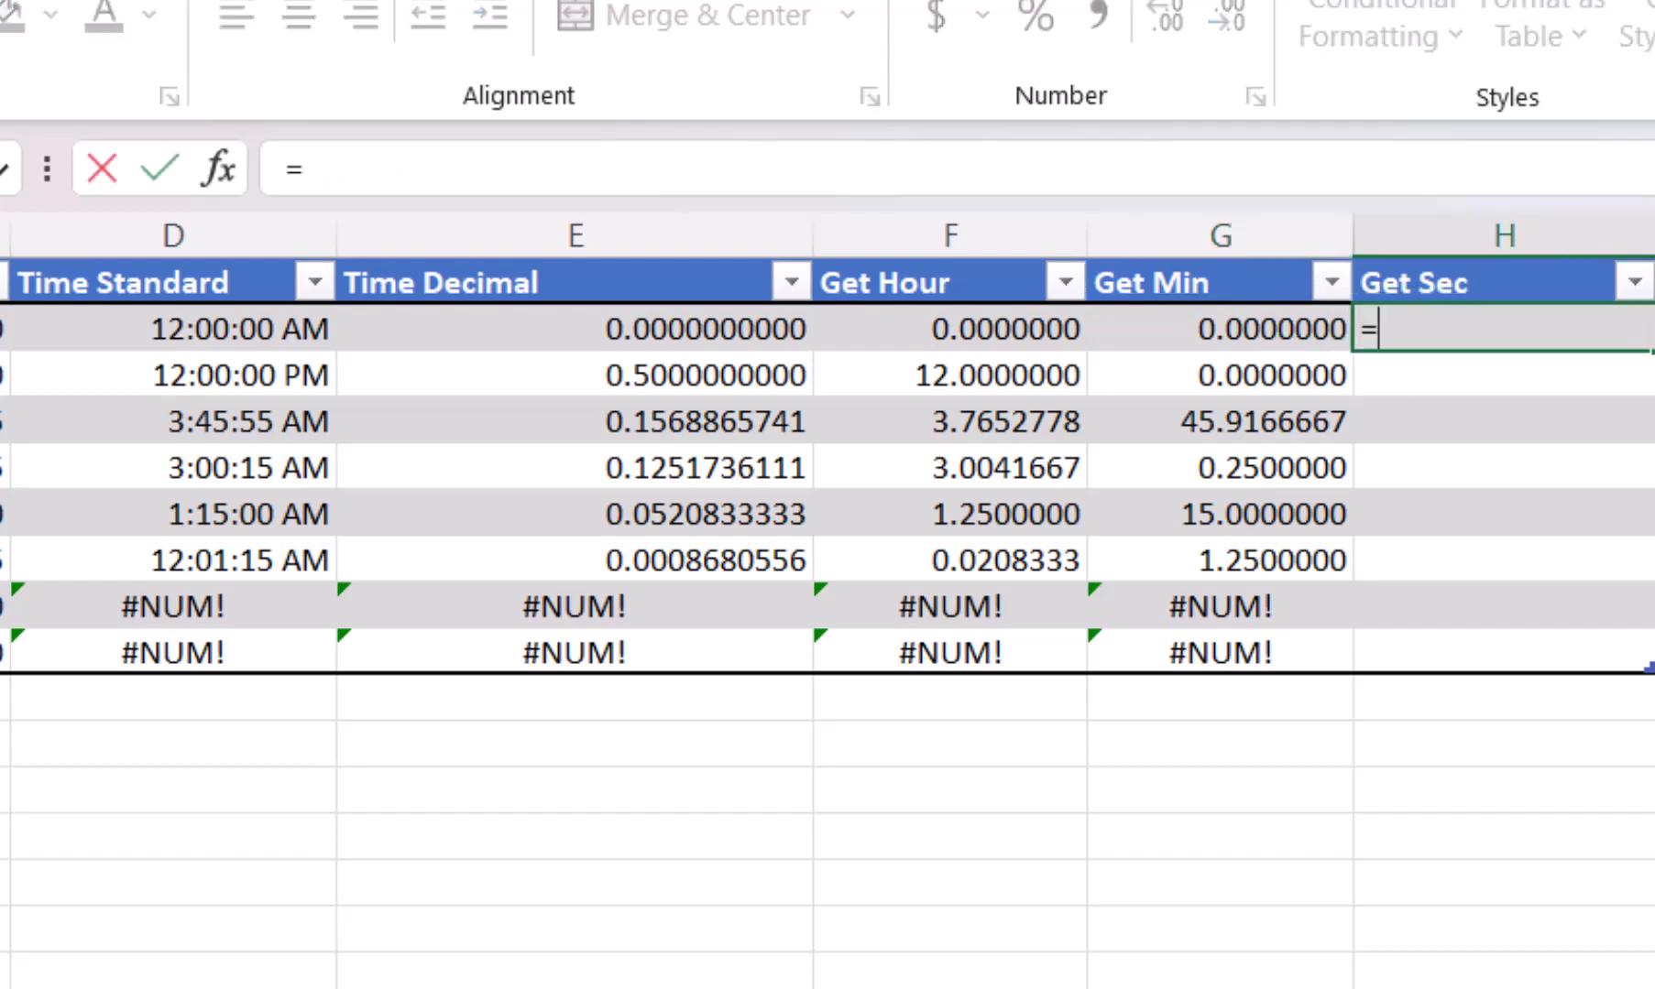
pyautogui.write('(g2-trunc')
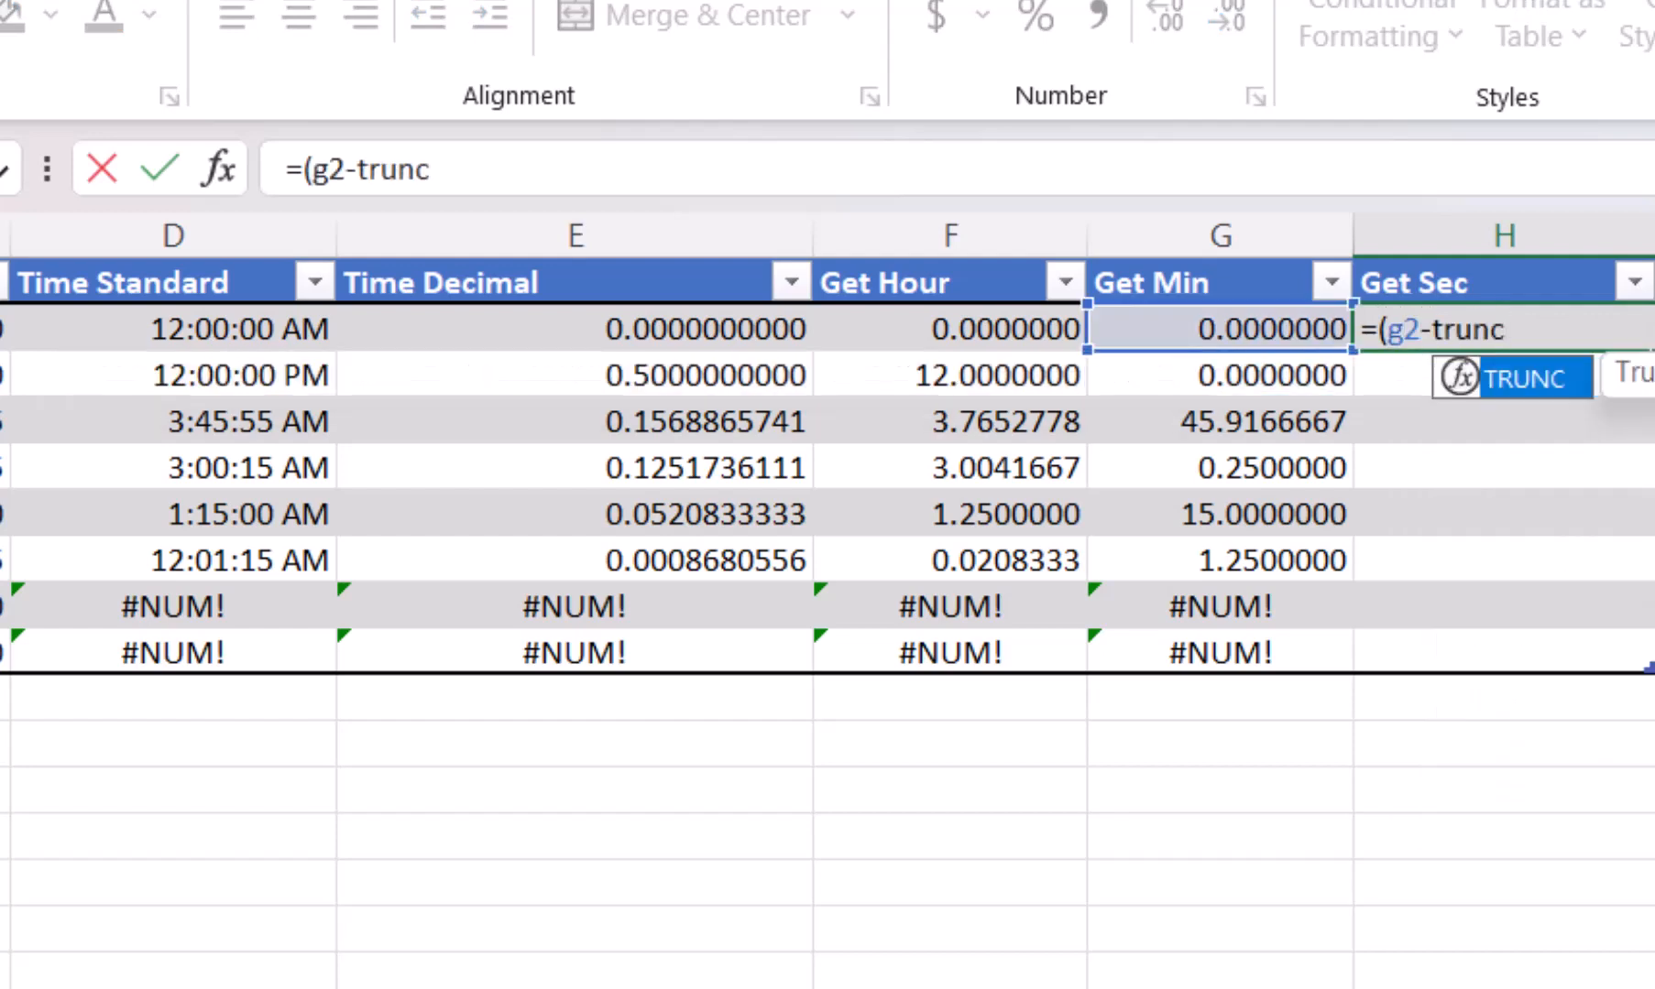
pyautogui.write('(')
pyautogui.write('g')
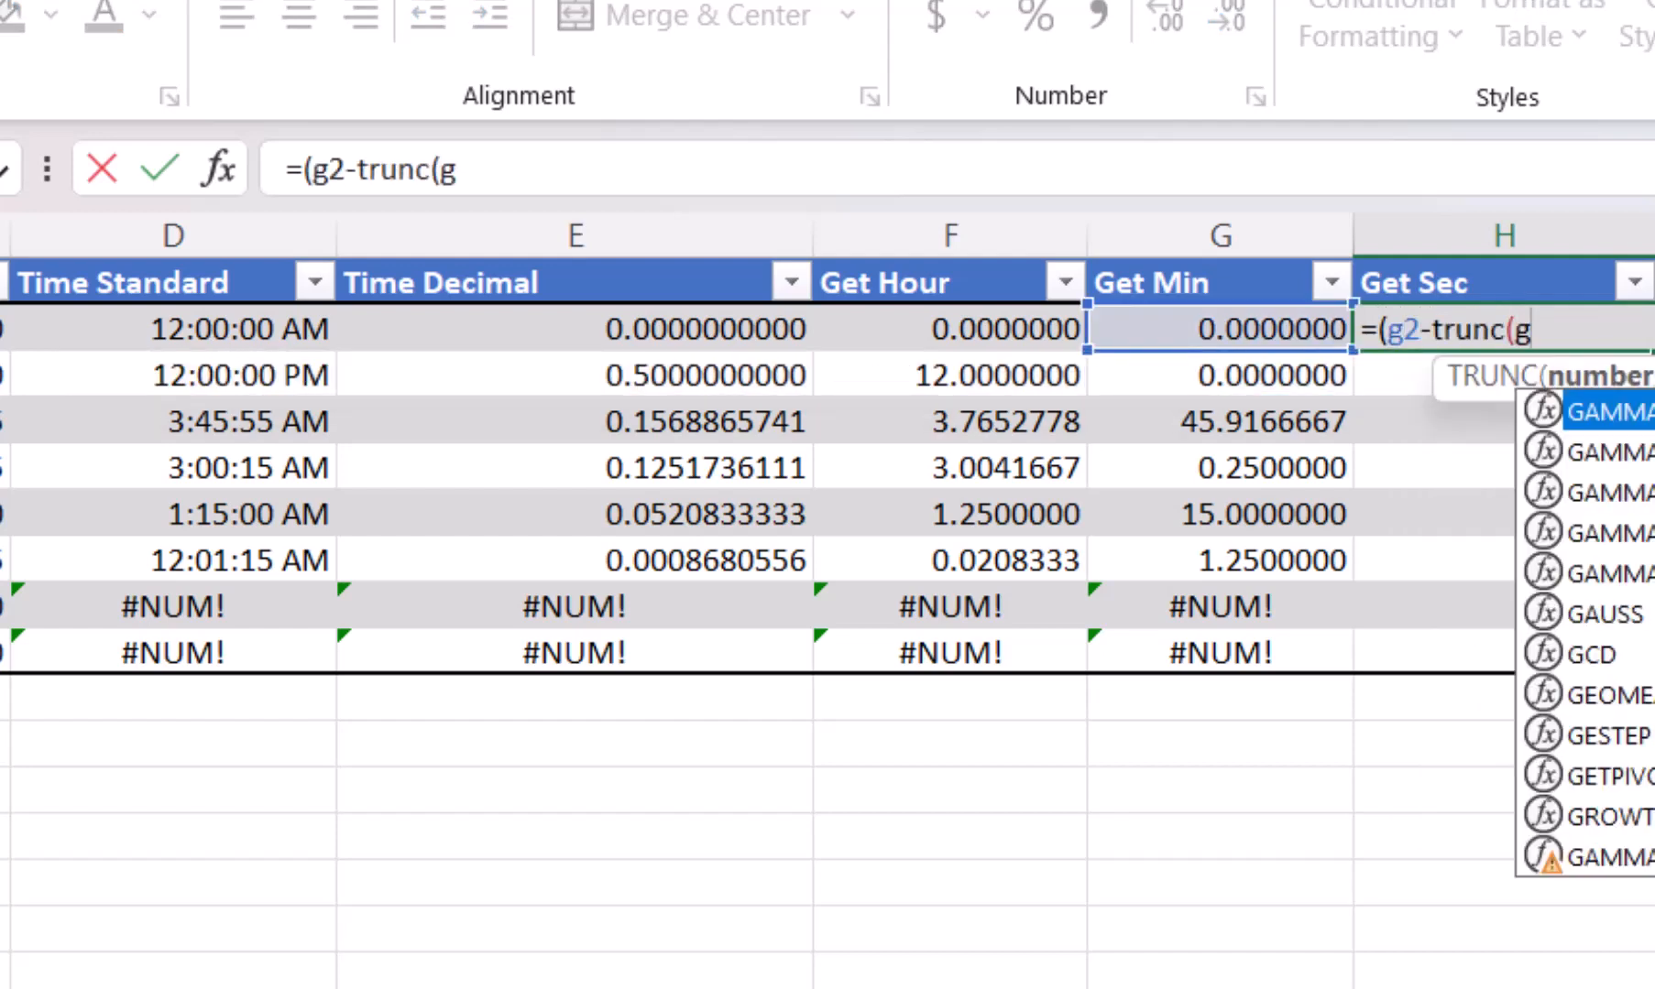
pyautogui.write('2))*60')
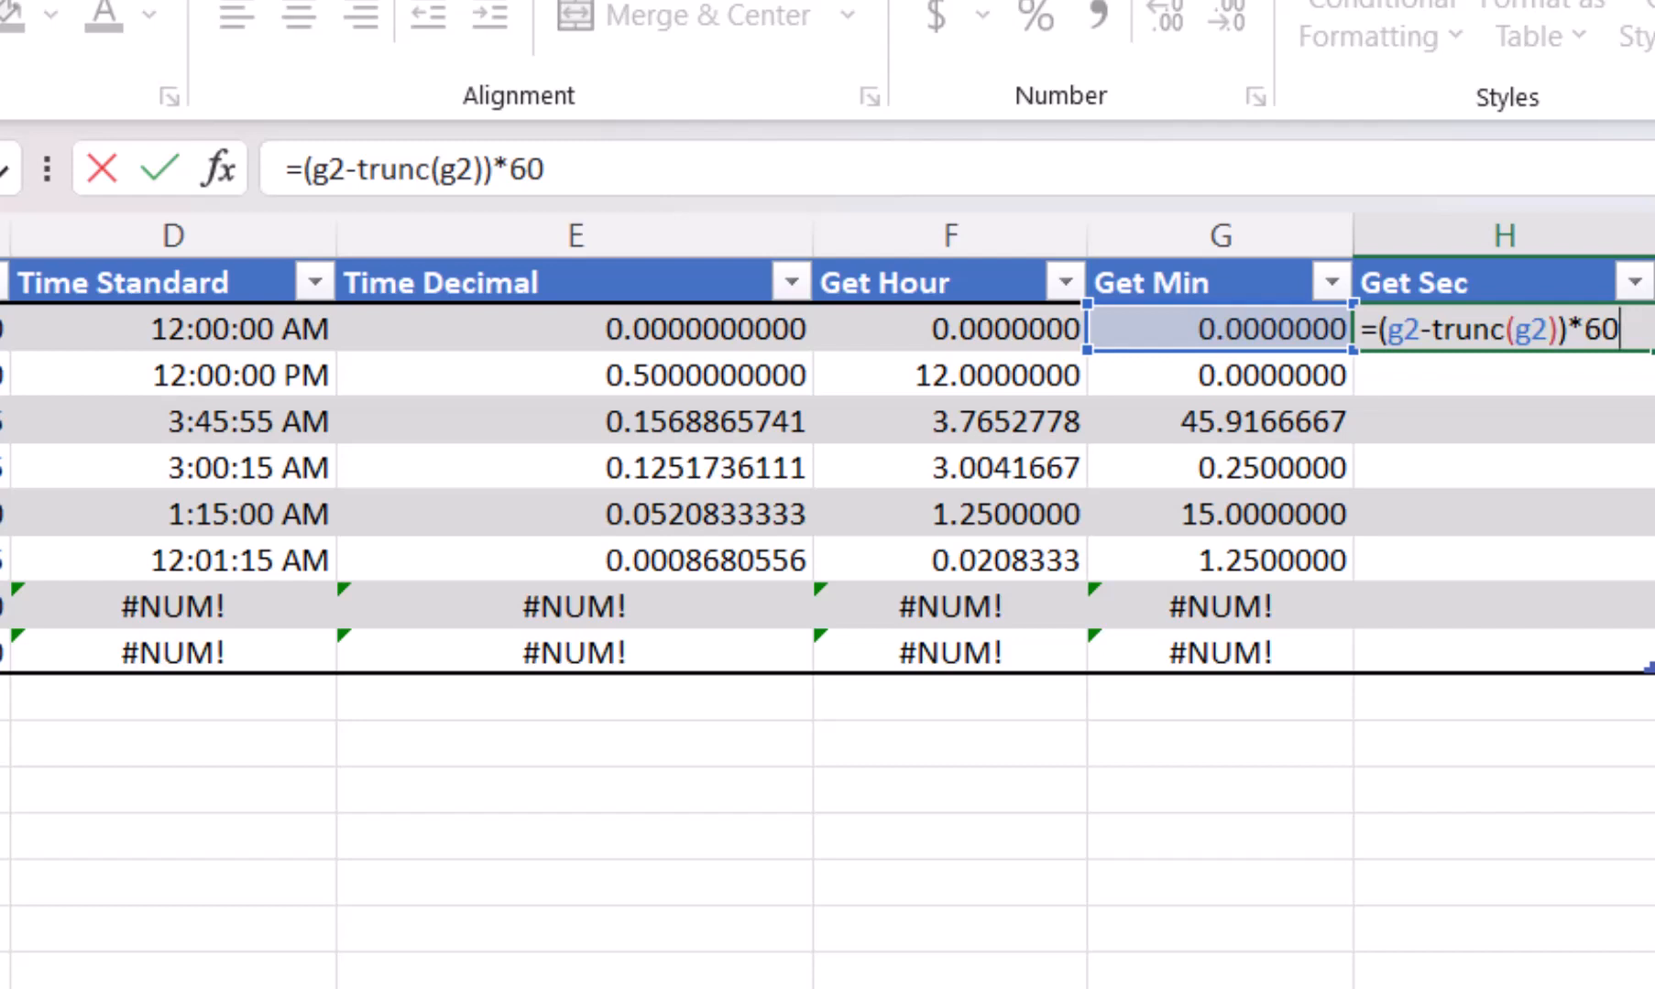
pyautogui.press('Return')
pyautogui.press('Up')
pyautogui.press('Up')
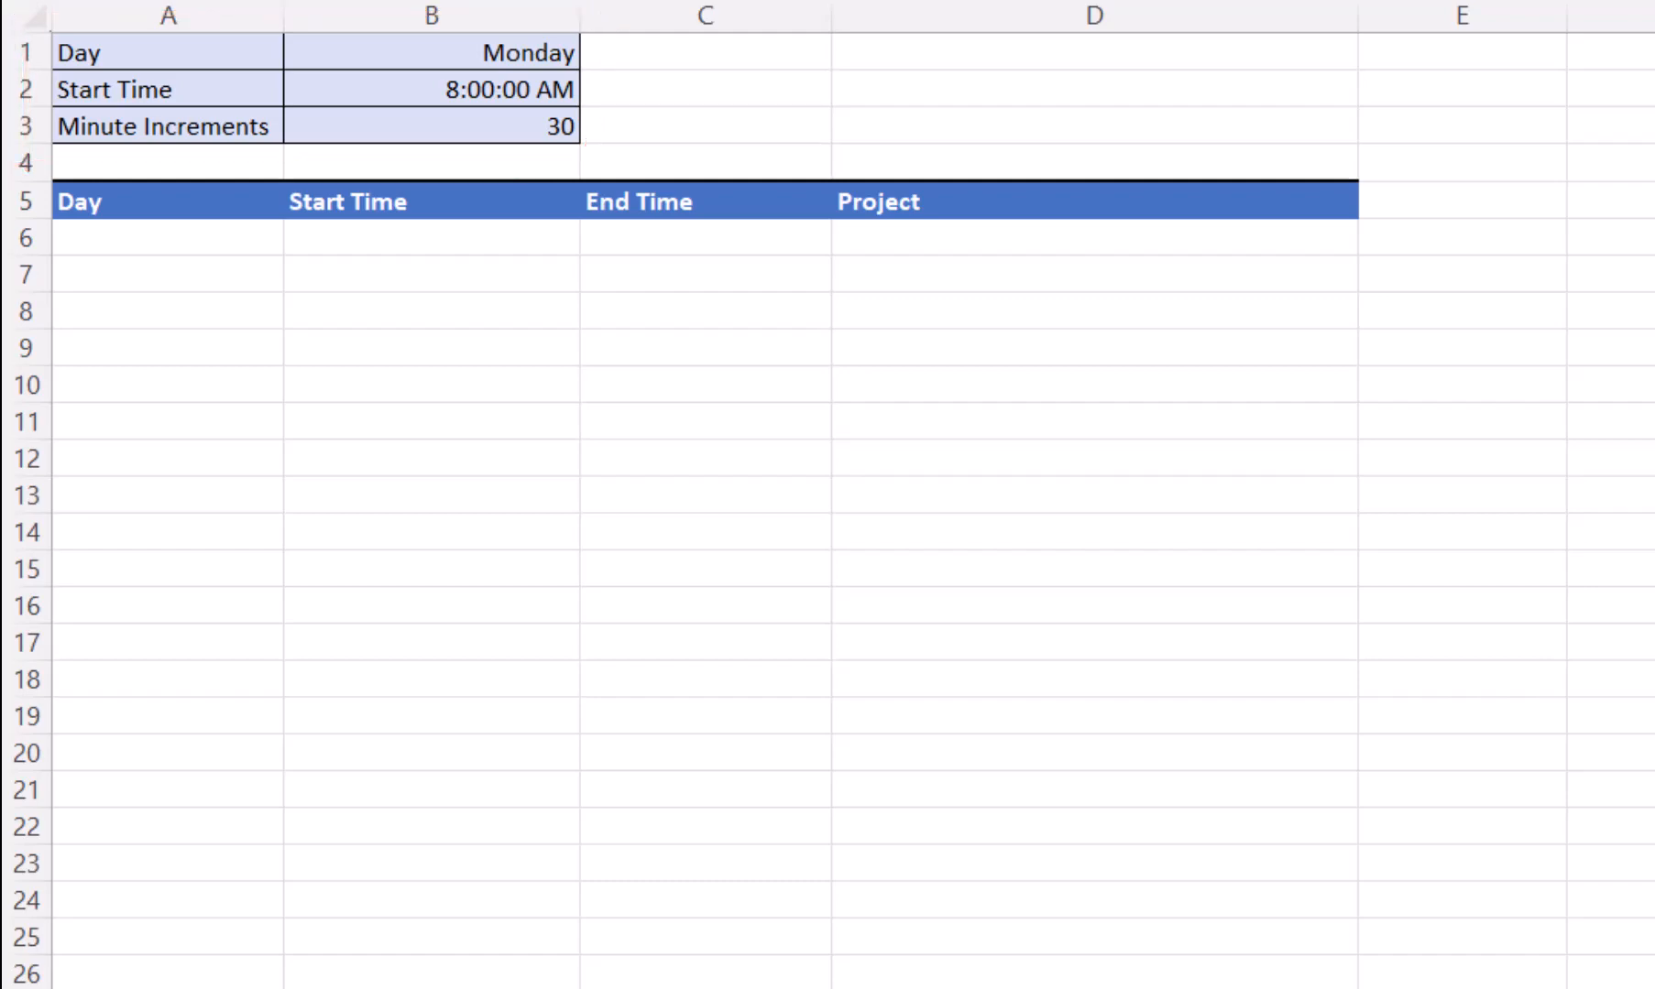
# Enter =$b$1 in cell A6 of the schedule sheet as the first Day entry
pyautogui.click(168, 238)
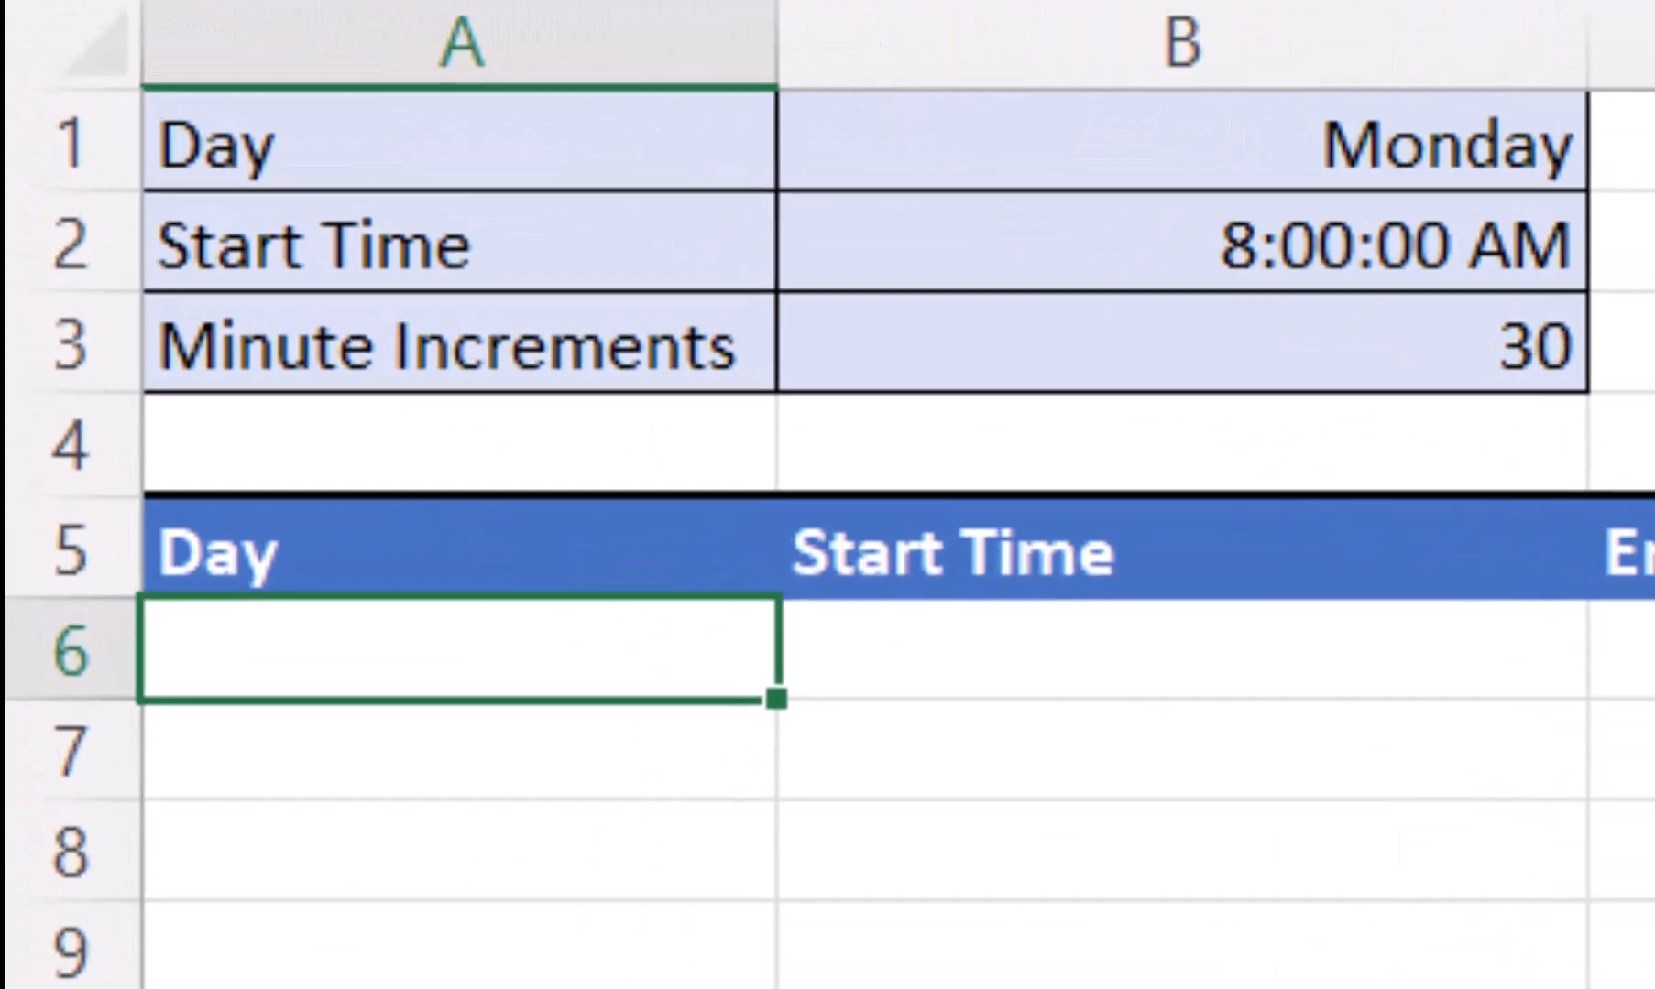
pyautogui.write('=')
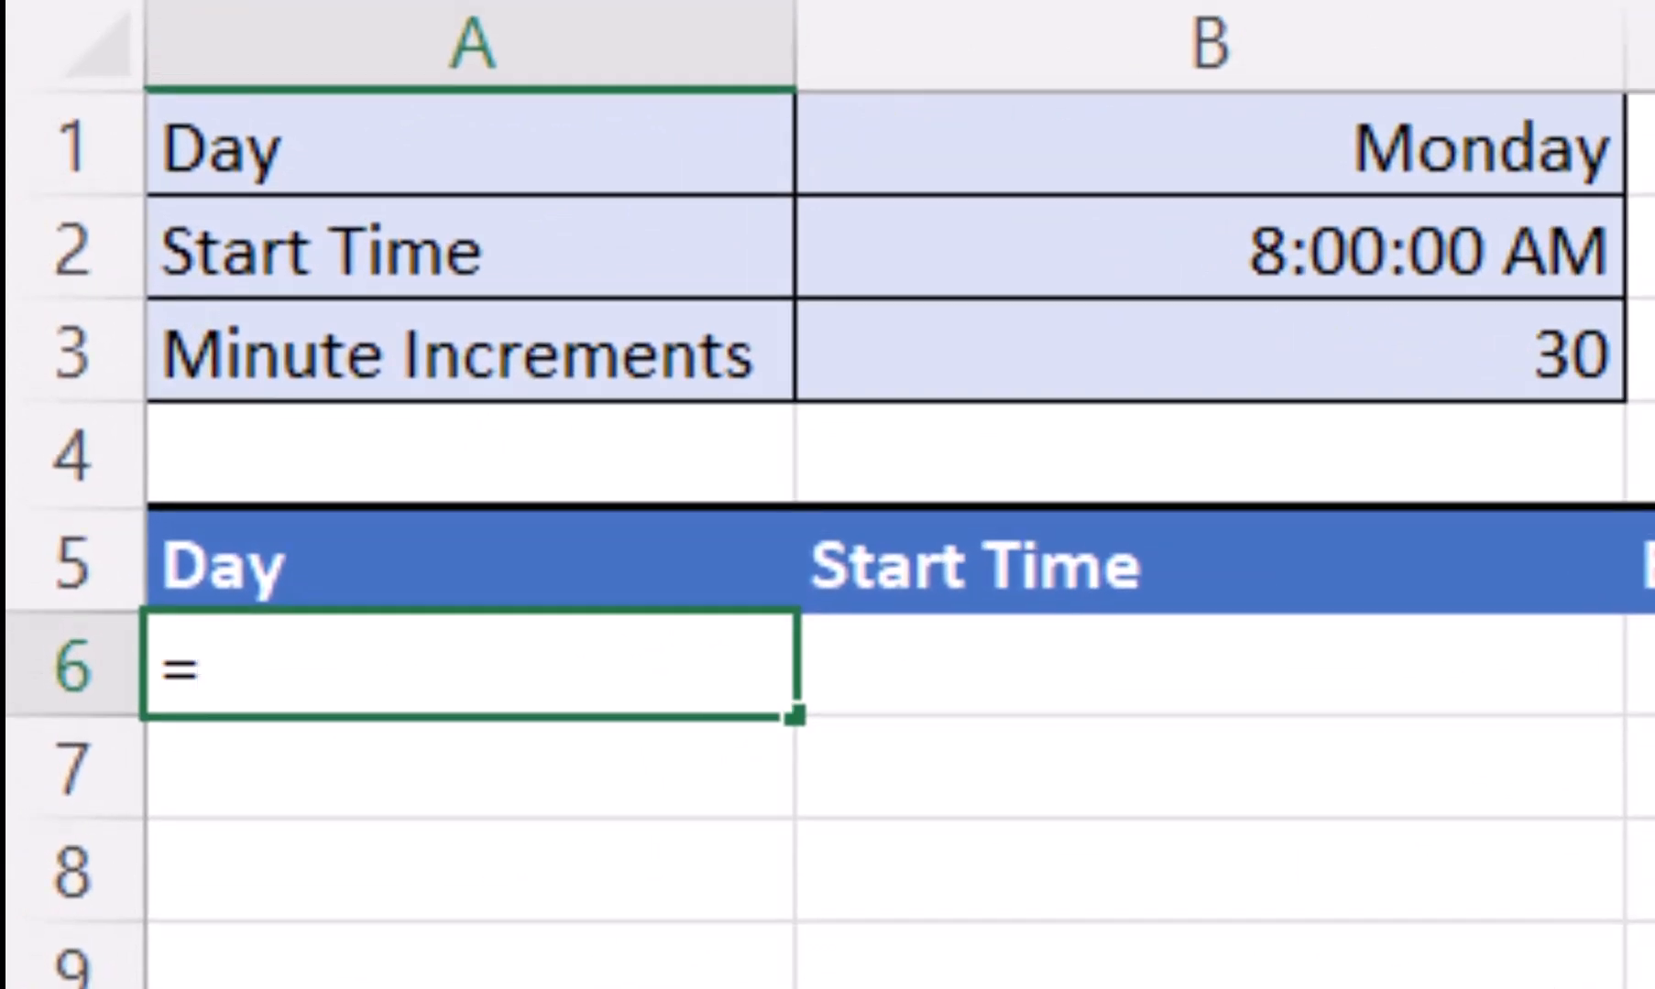
pyautogui.write('$b')
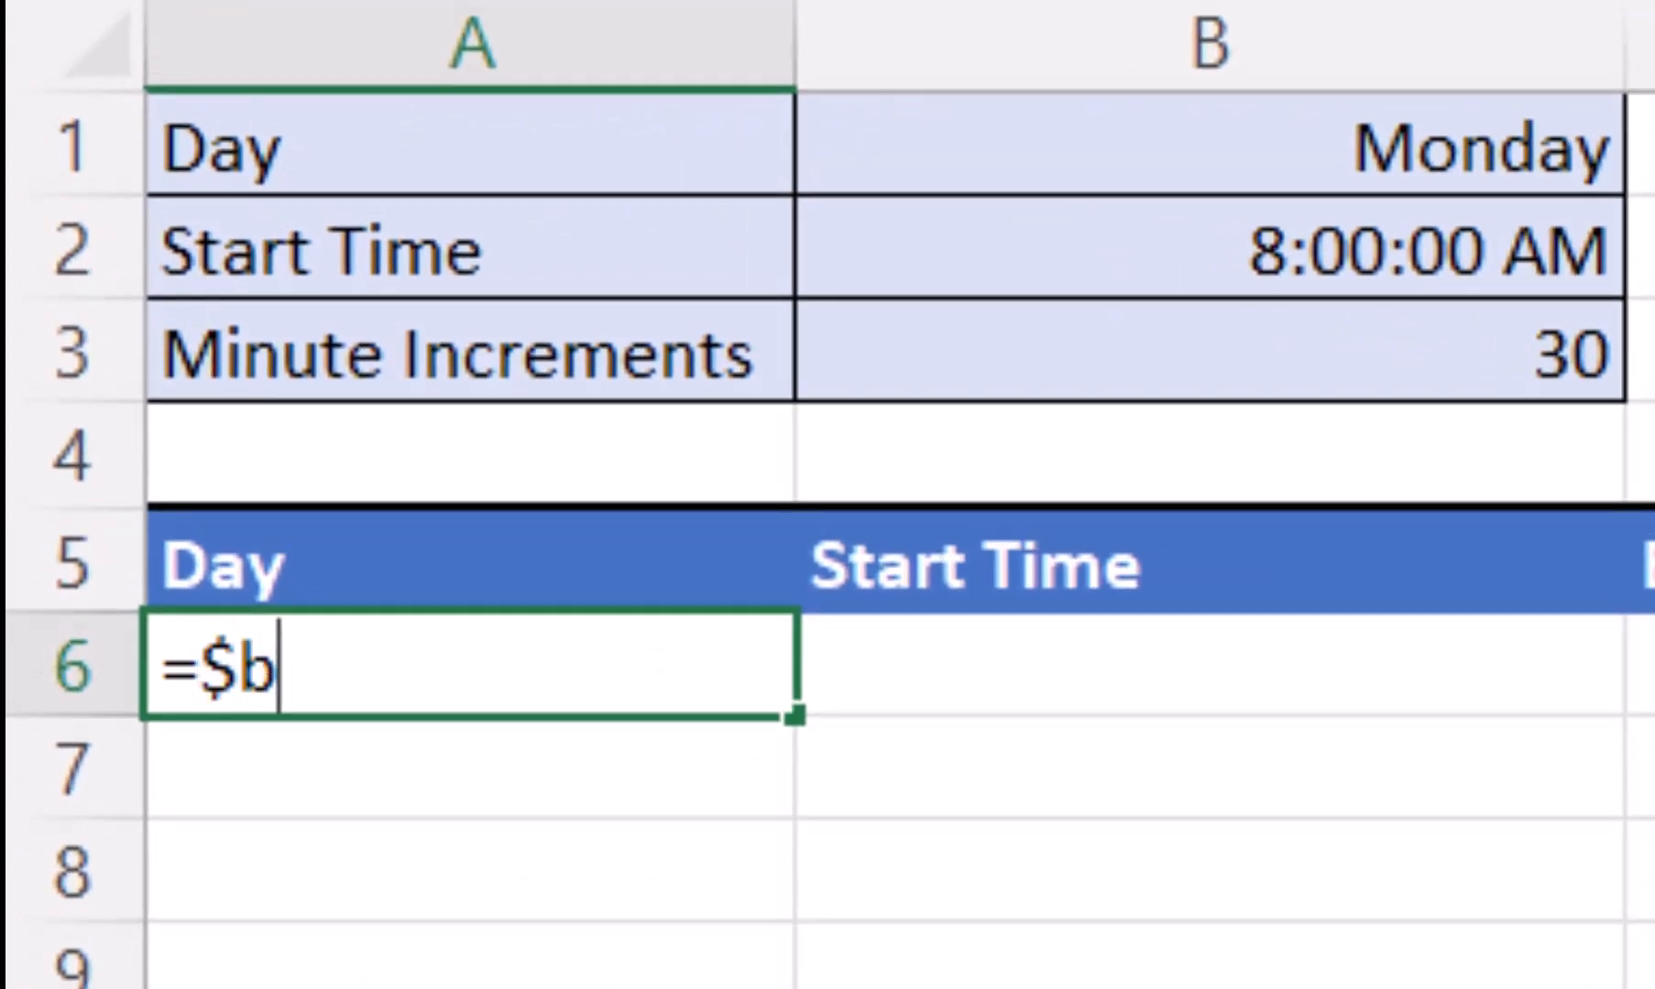
pyautogui.write('$1')
pyautogui.press('Return')
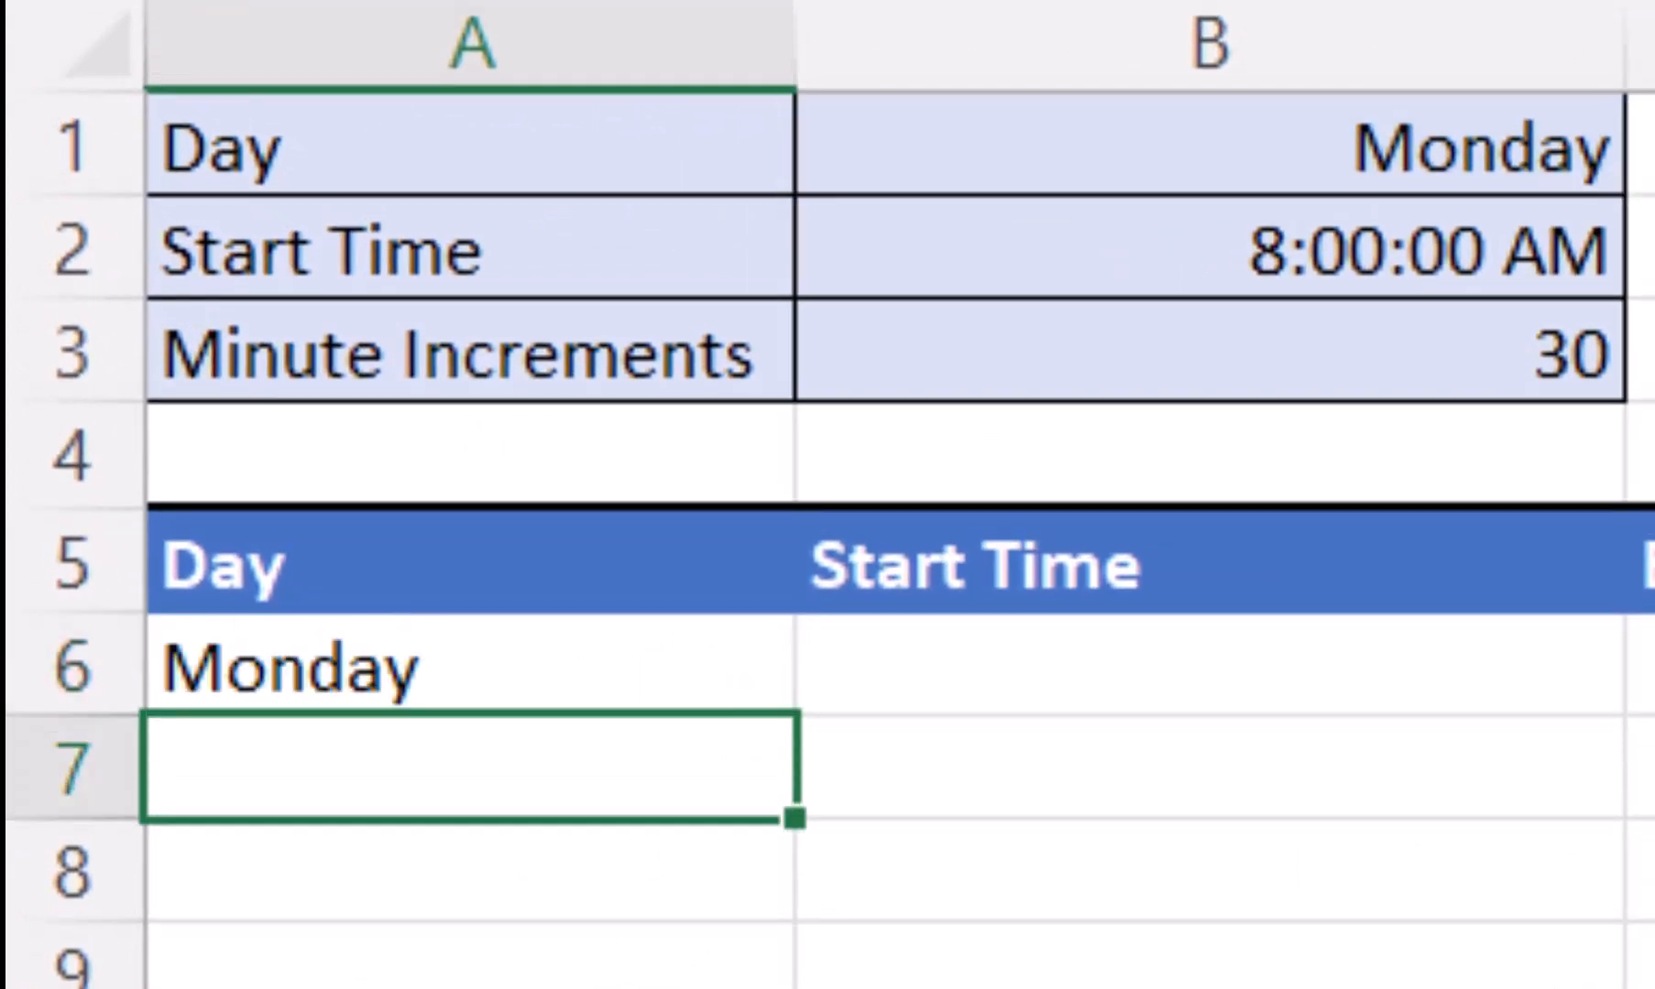
# Enter =$b$2 in cell B6 as the first Start Time entry of the schedule
pyautogui.click(1210, 666)
pyautogui.write('=')
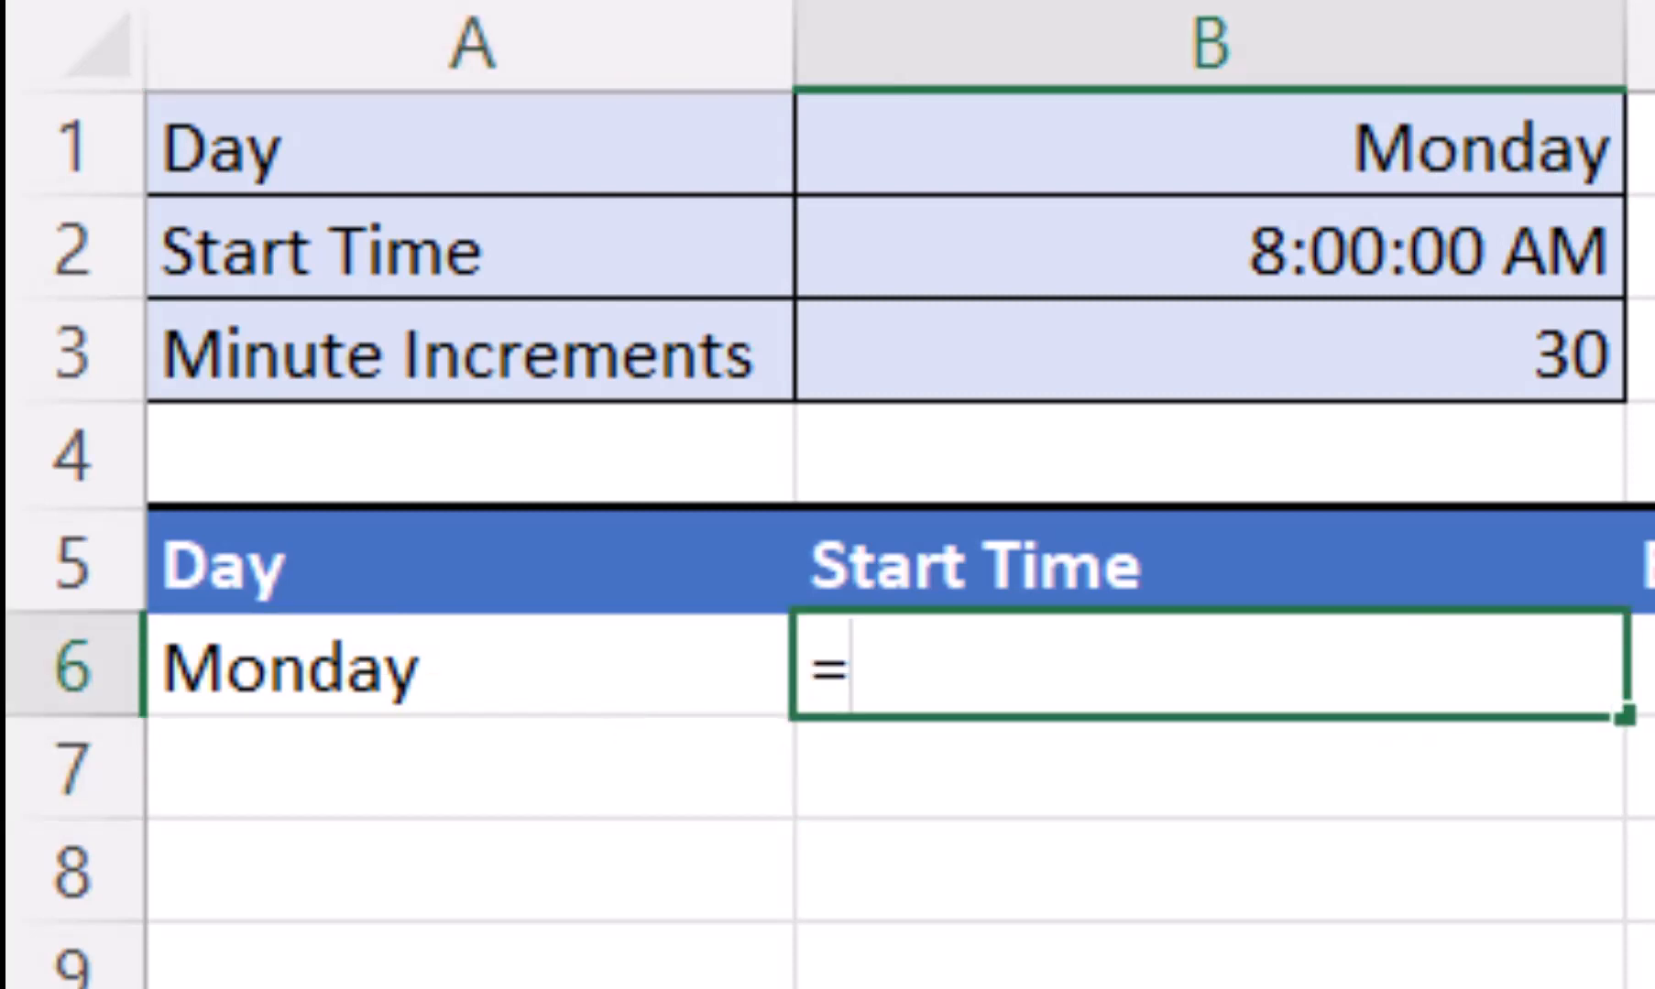
pyautogui.write('$b$2')
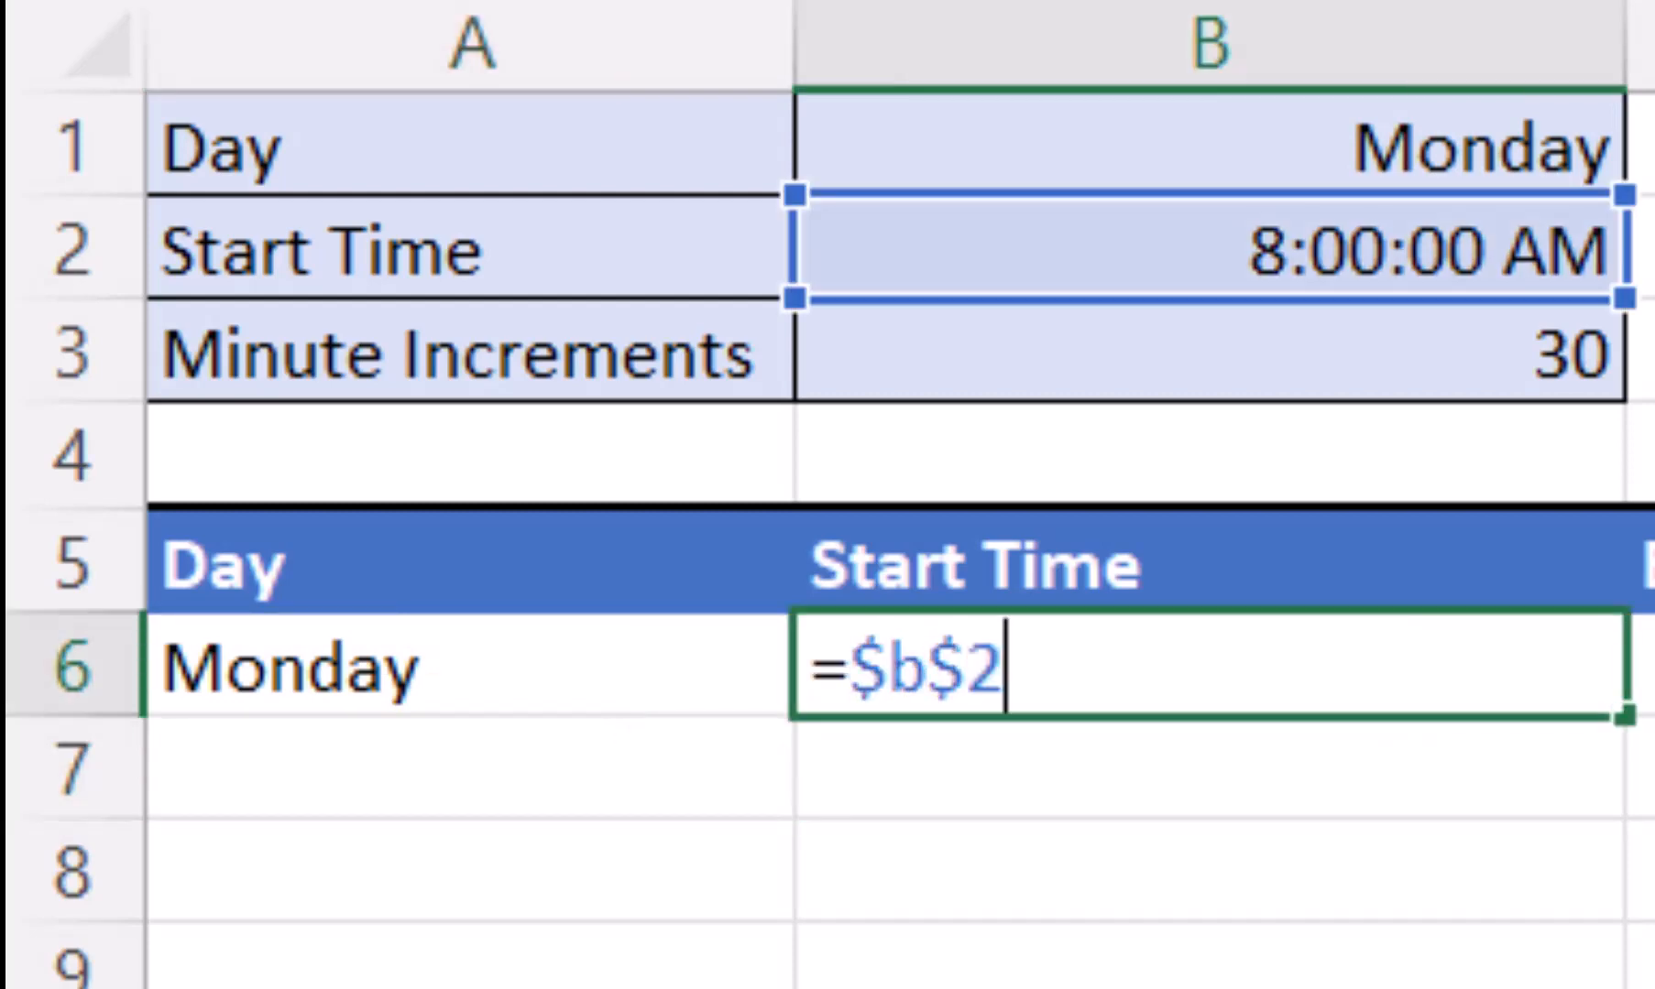
pyautogui.press('Return')
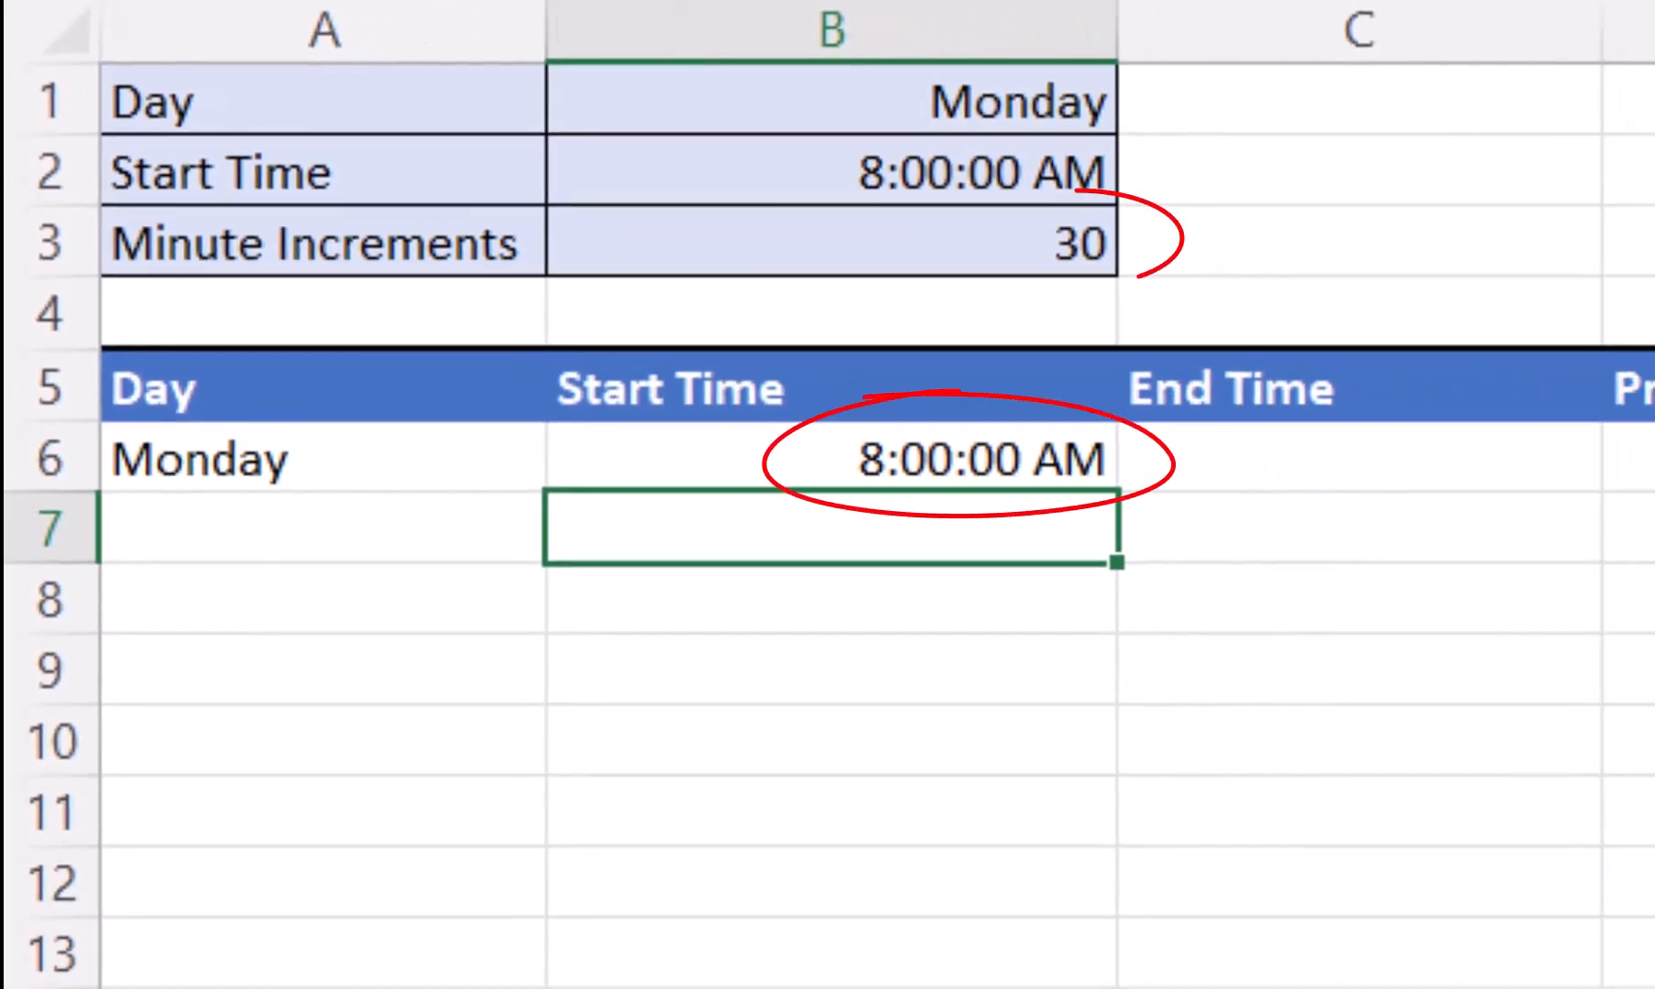
# Enter =b6+time(0,$b$3,0) in cell C6 as the first End Time entry of the schedule
pyautogui.click(1359, 458)
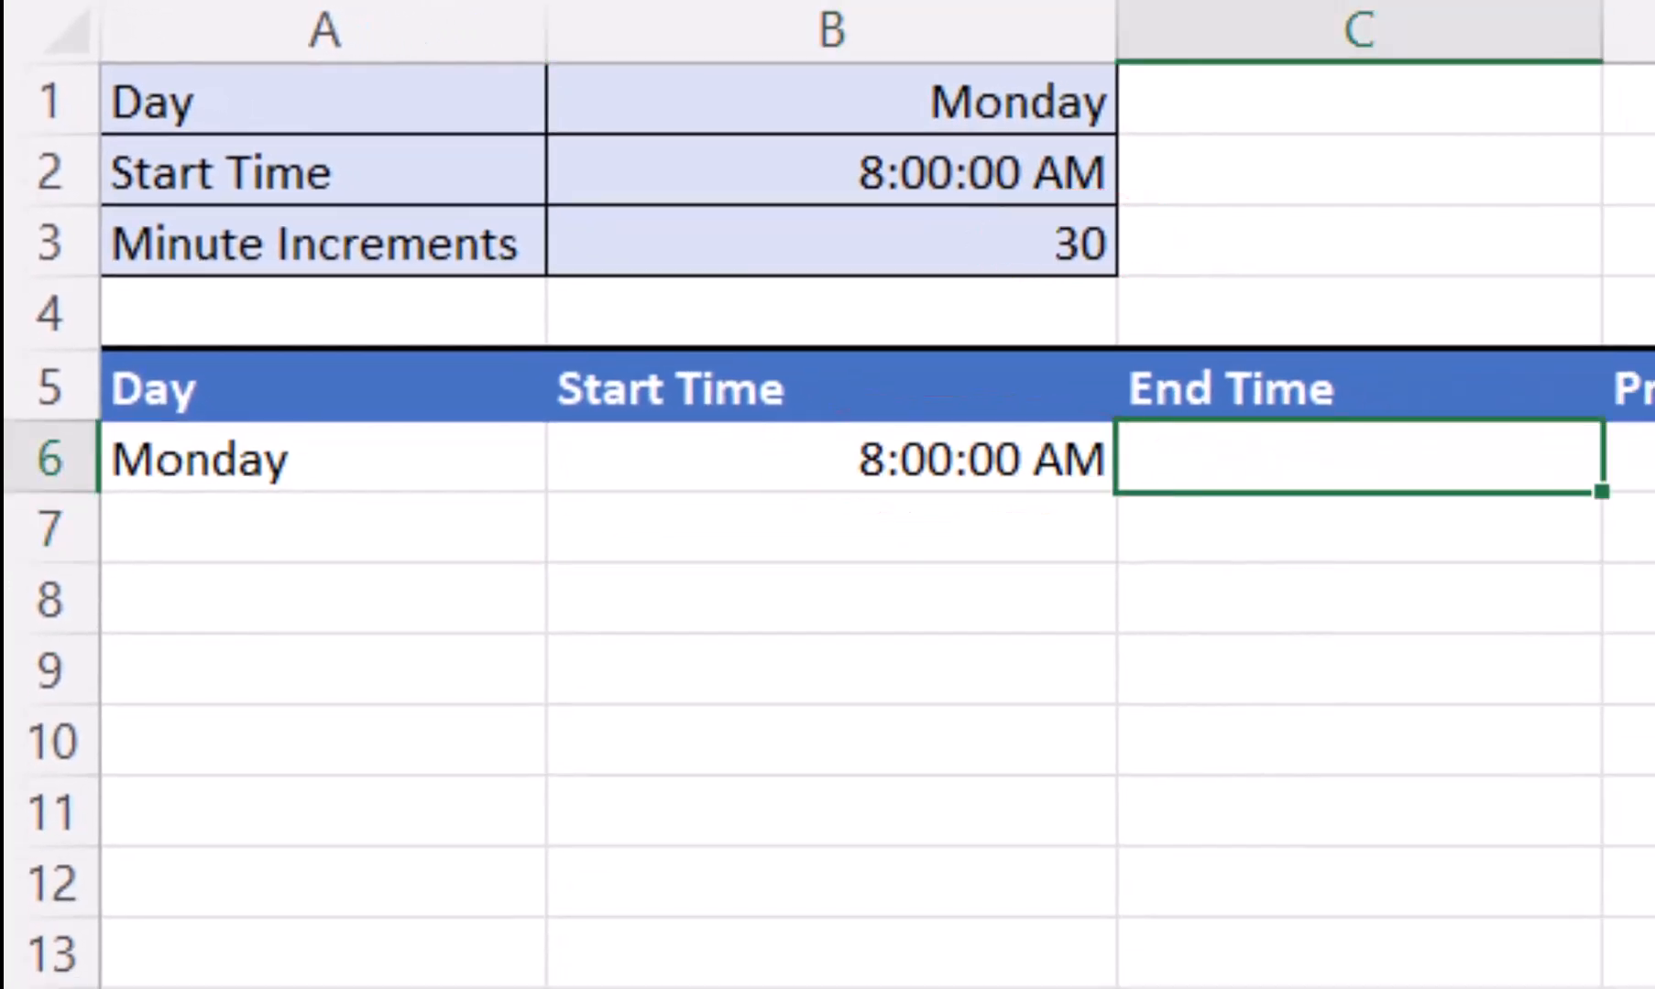
pyautogui.write('=b6')
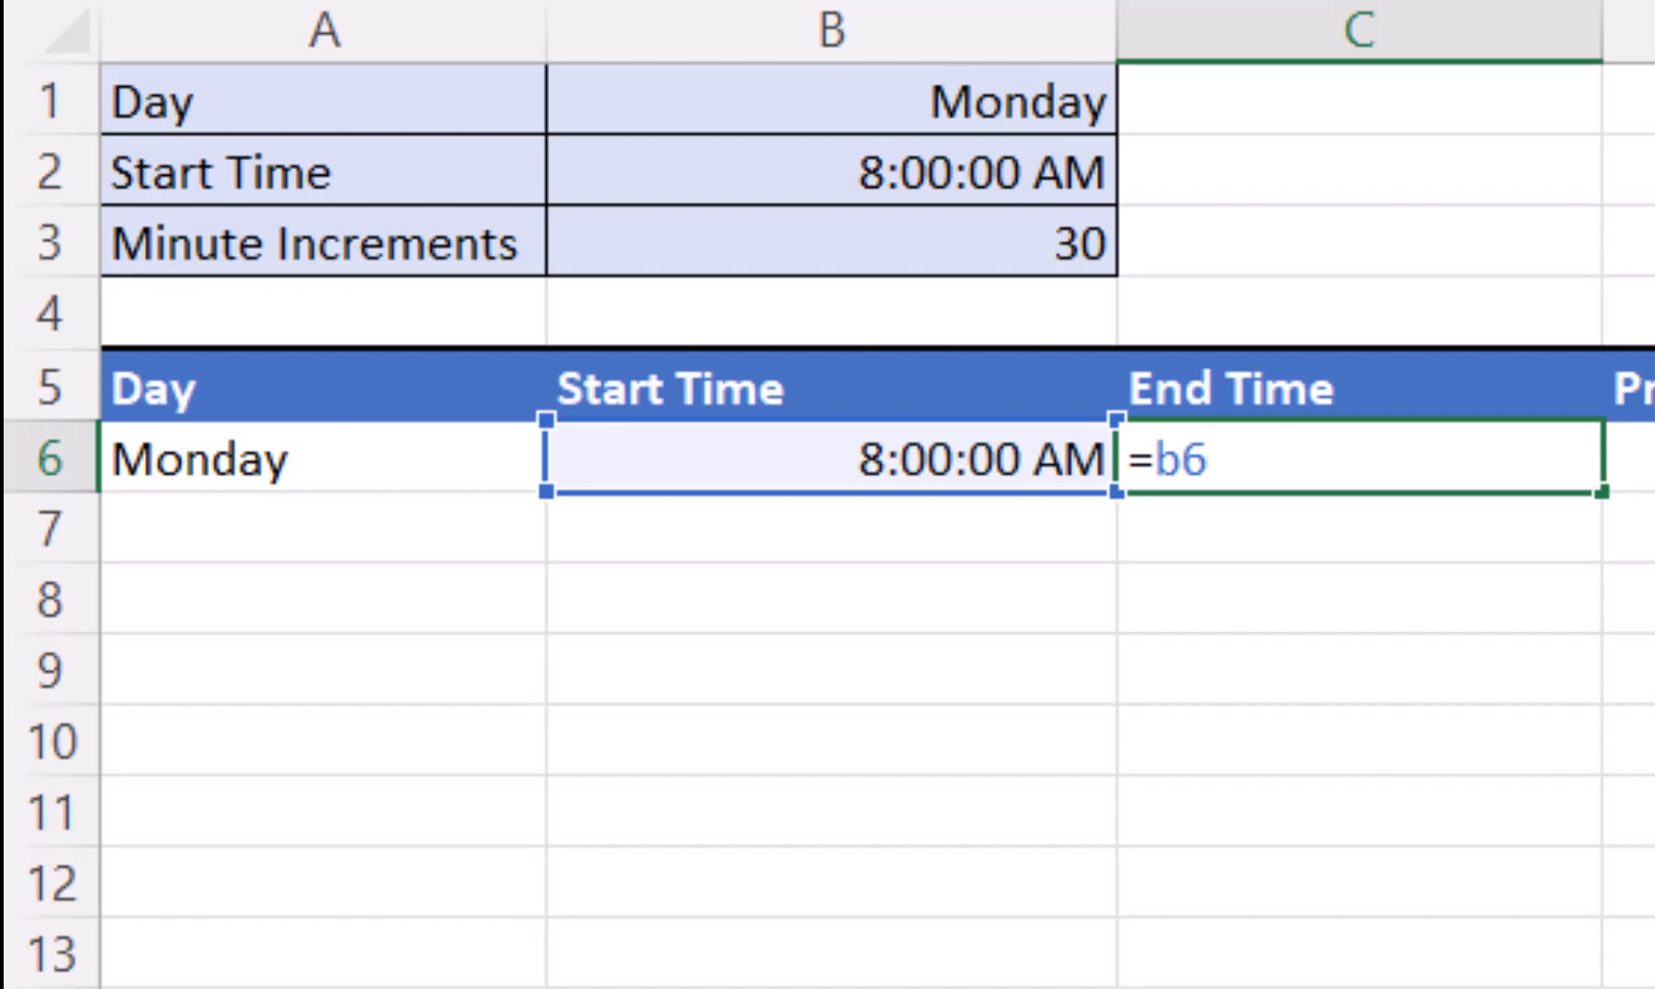
pyautogui.write('+time(0')
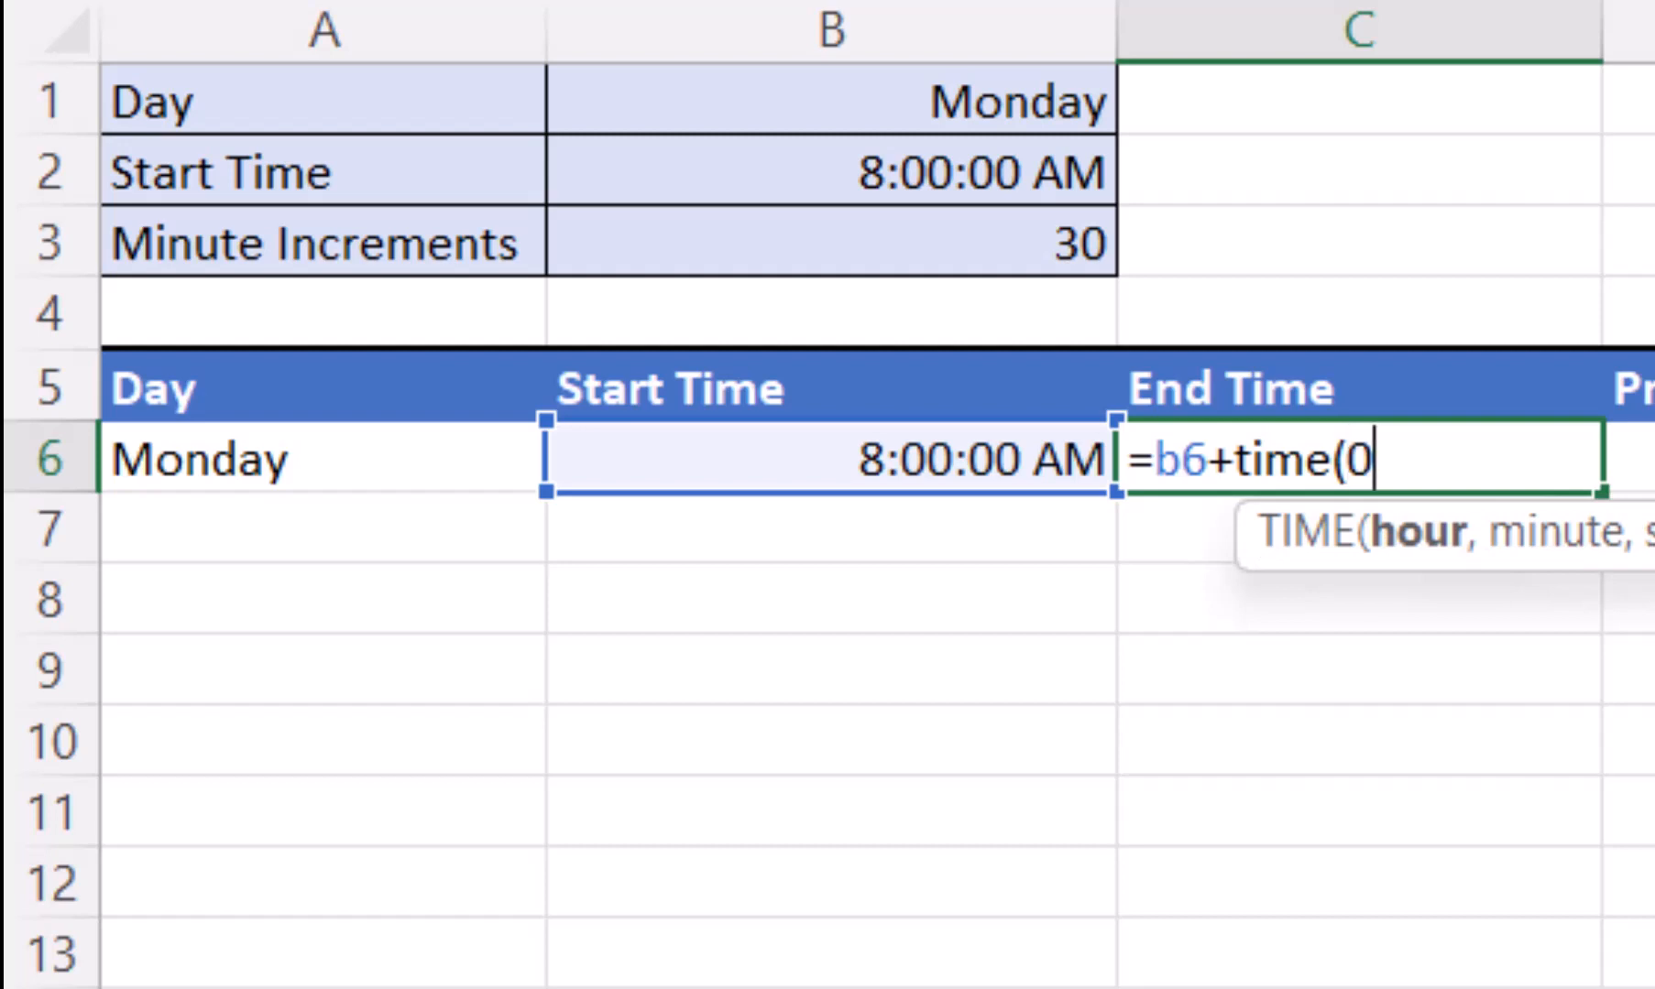
pyautogui.write(',$b')
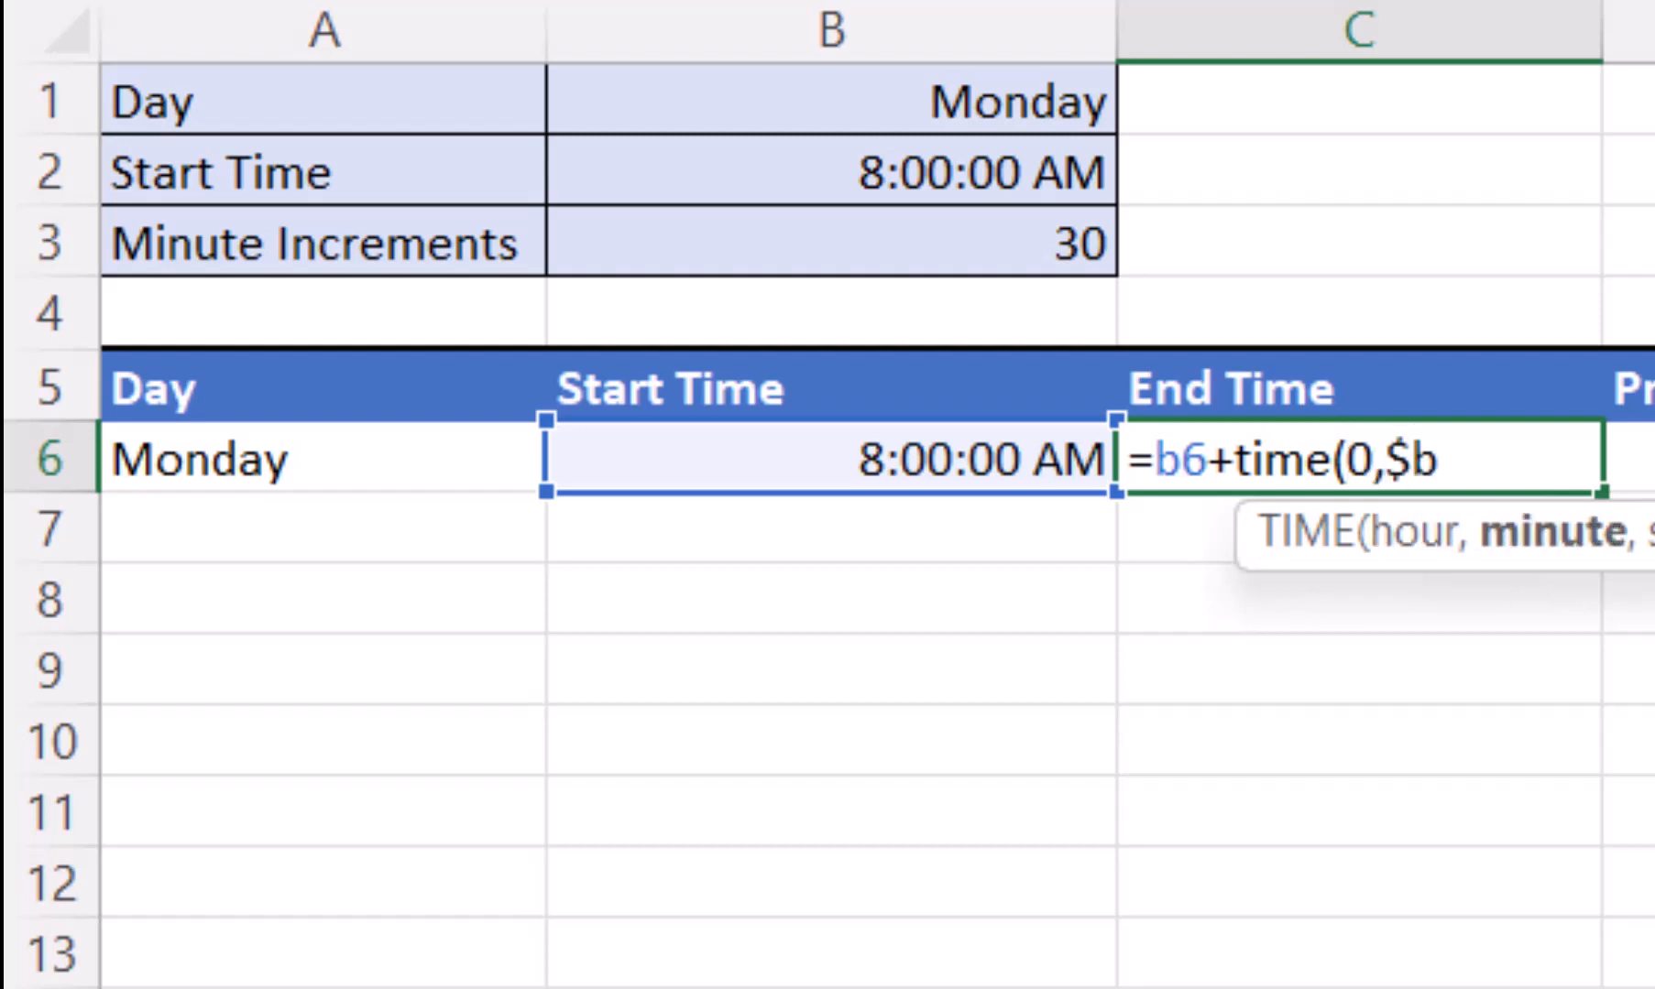
pyautogui.write('$3')
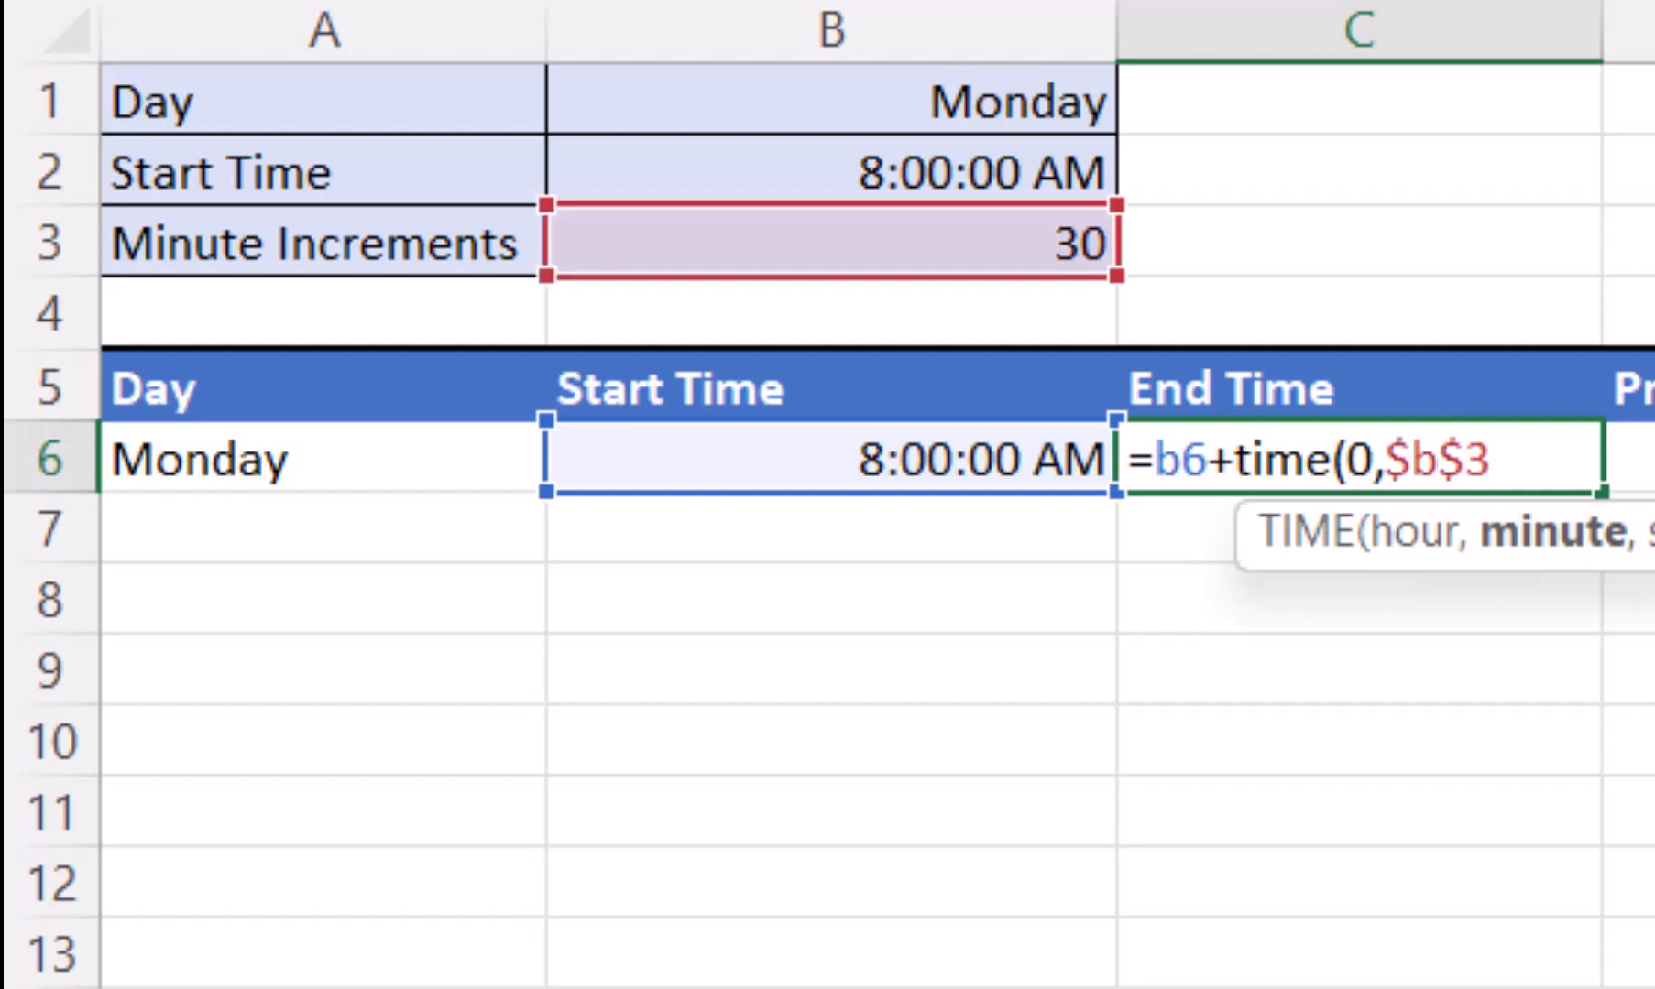
pyautogui.write(',0)')
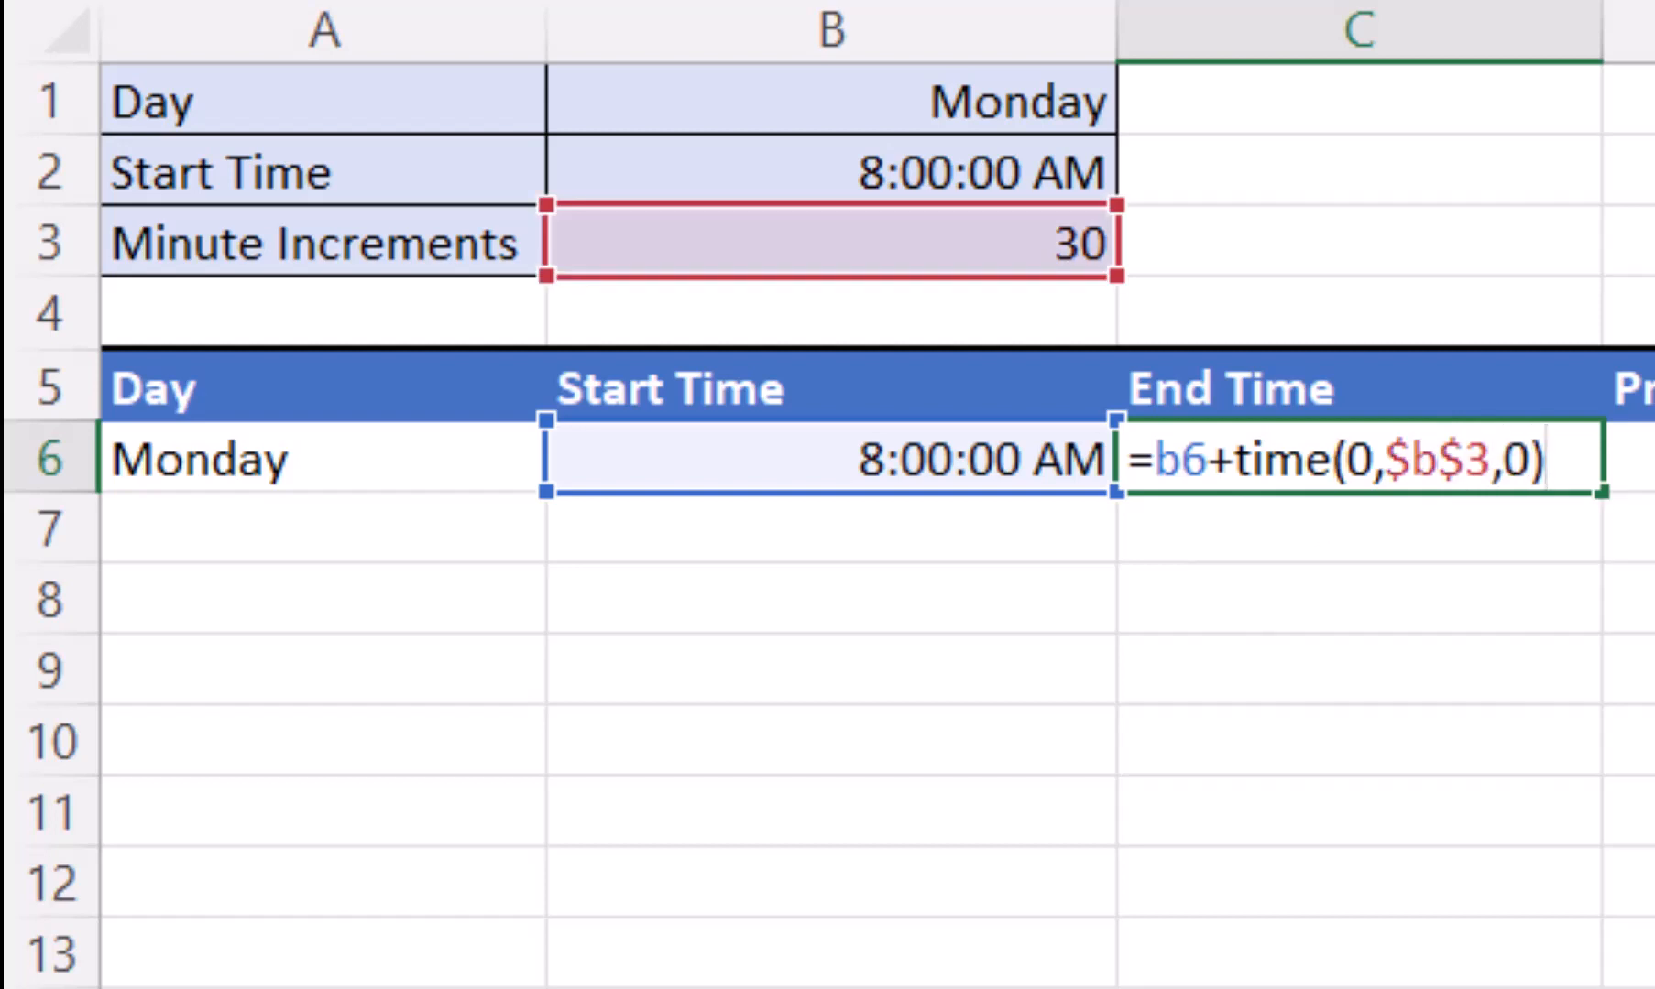
pyautogui.press('Return')
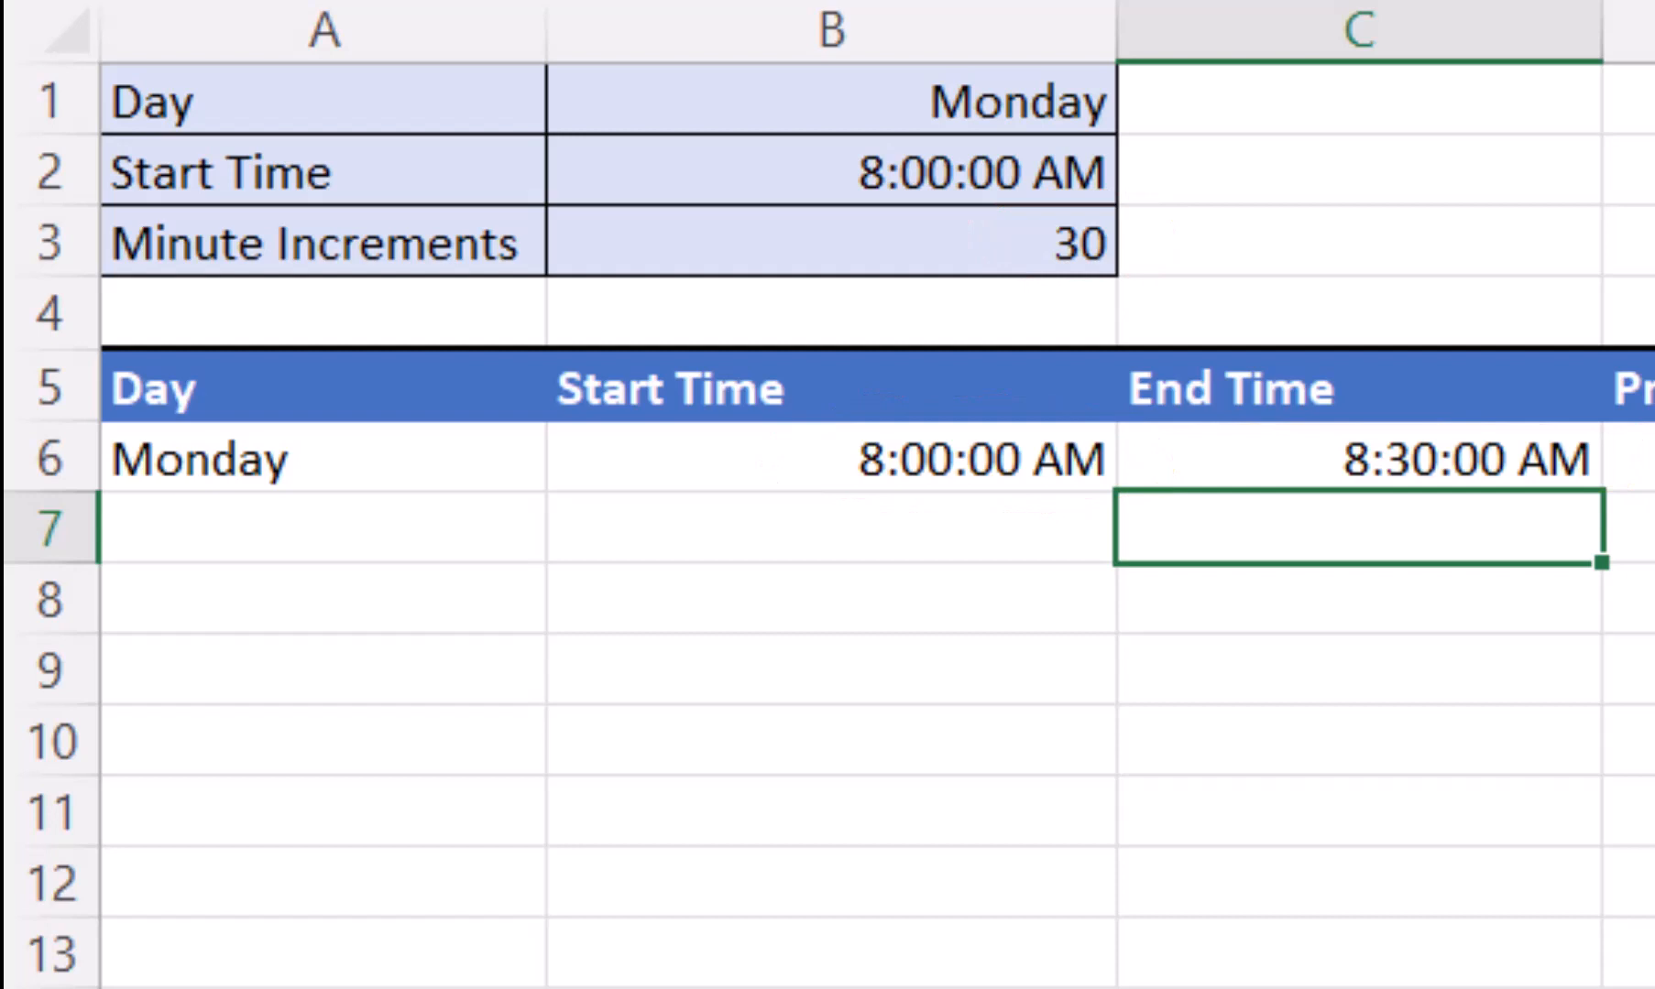
# Enter =c6 in cell B7 so the second Start Time picks up the previous End Time
pyautogui.click(831, 528)
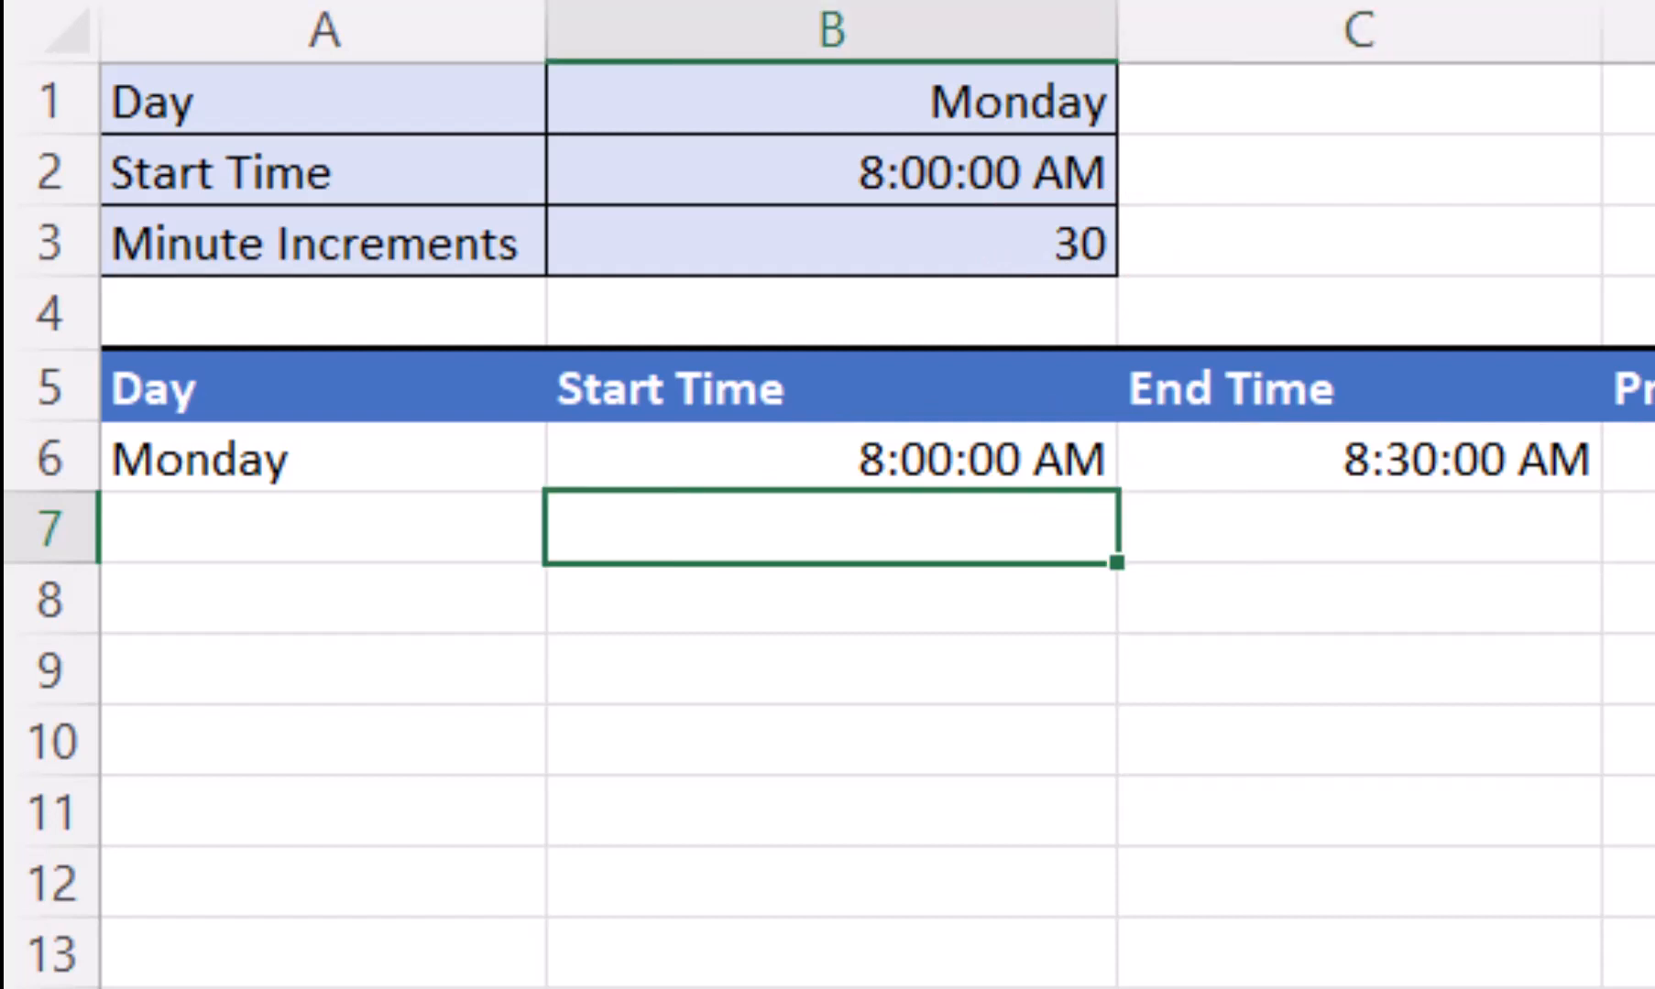
pyautogui.write('=c6')
pyautogui.press('Return')
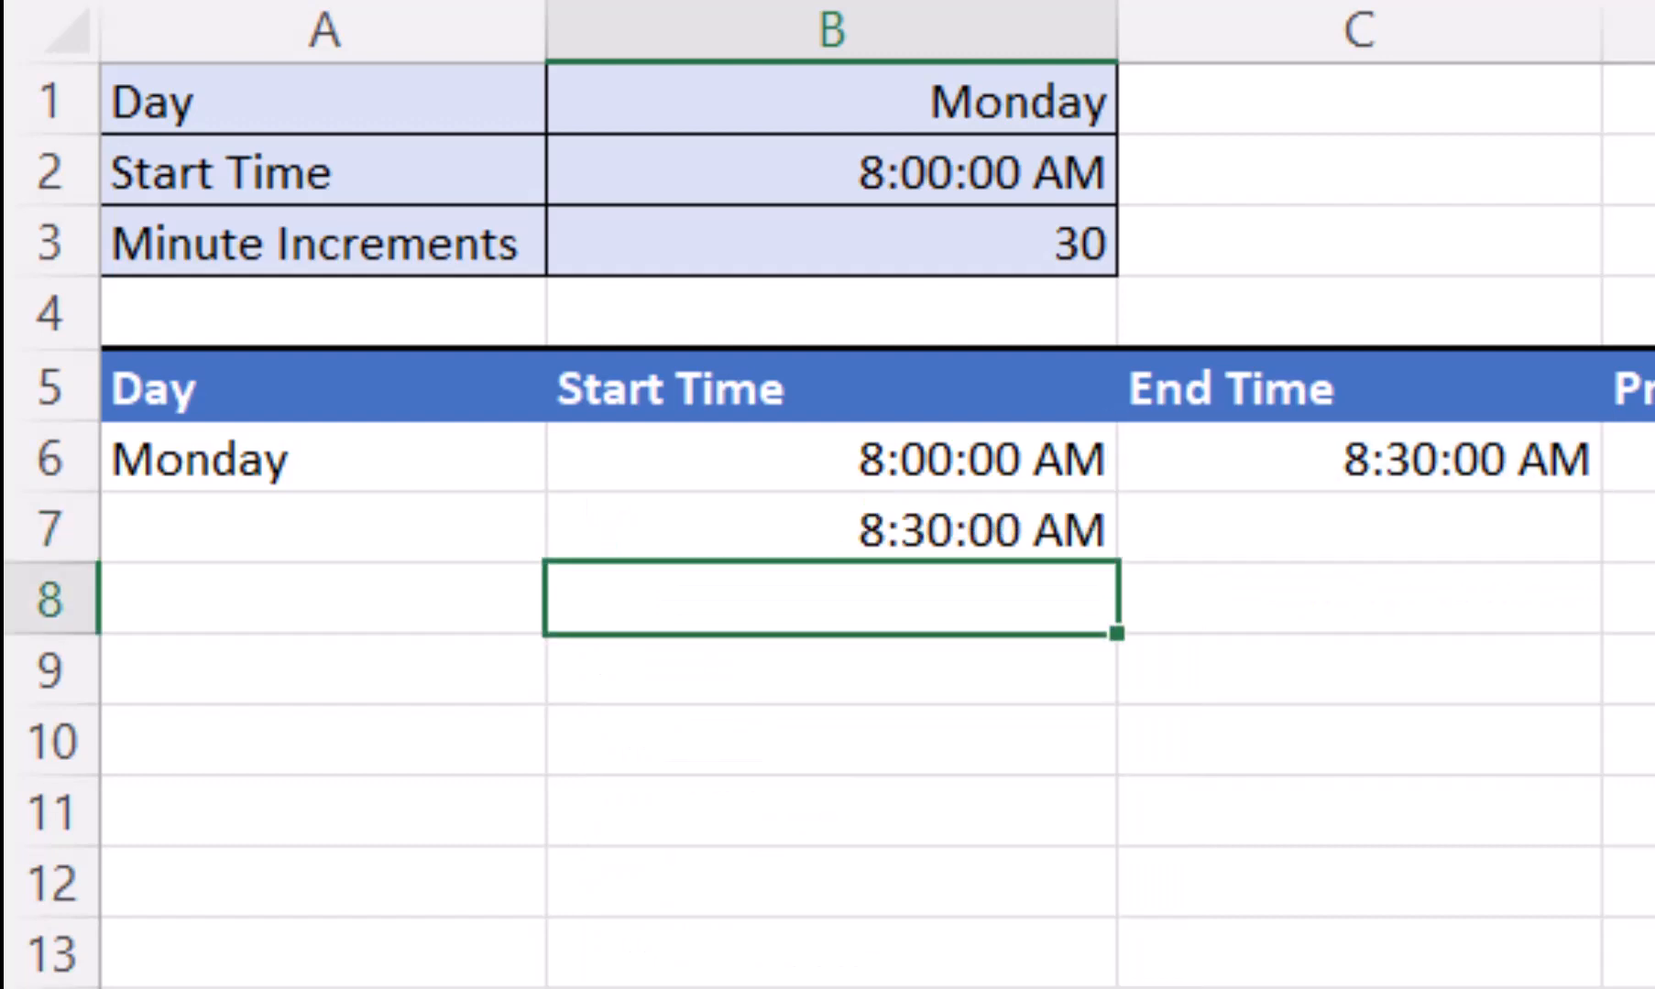
# Copy the End Time formula from C6 to C7, and fill the formulas in B7:C7 down through row 23
pyautogui.click(1359, 458)
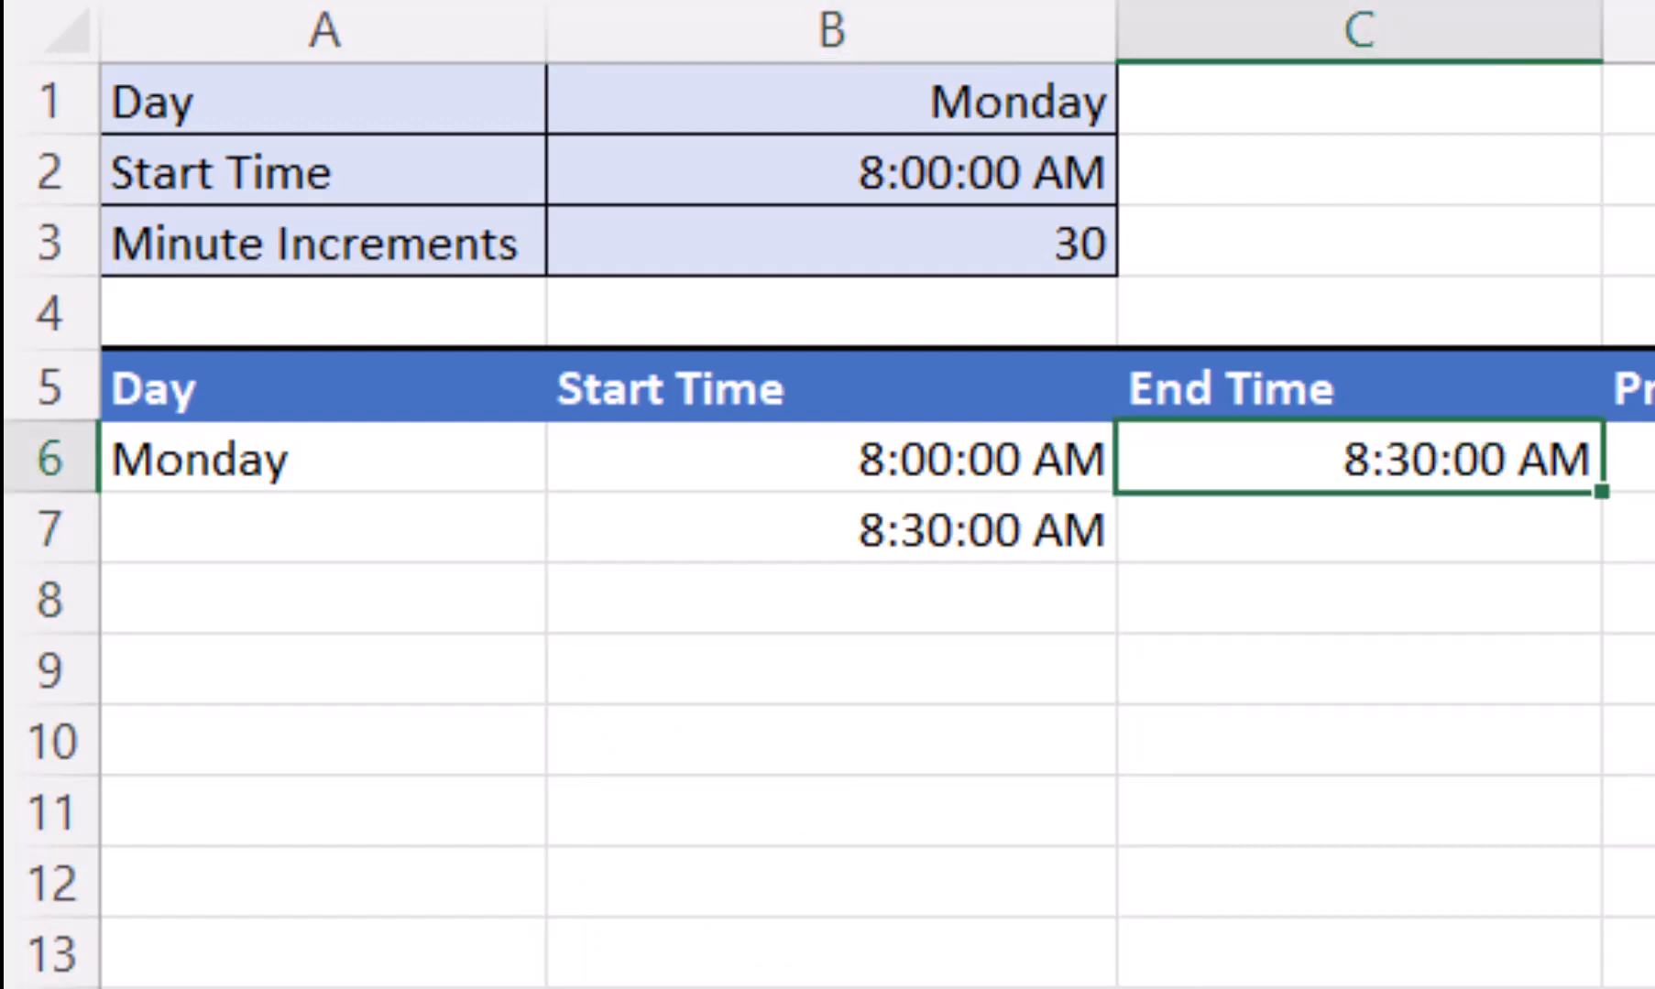
pyautogui.moveTo(1601, 492); pyautogui.dragTo(1601, 563)
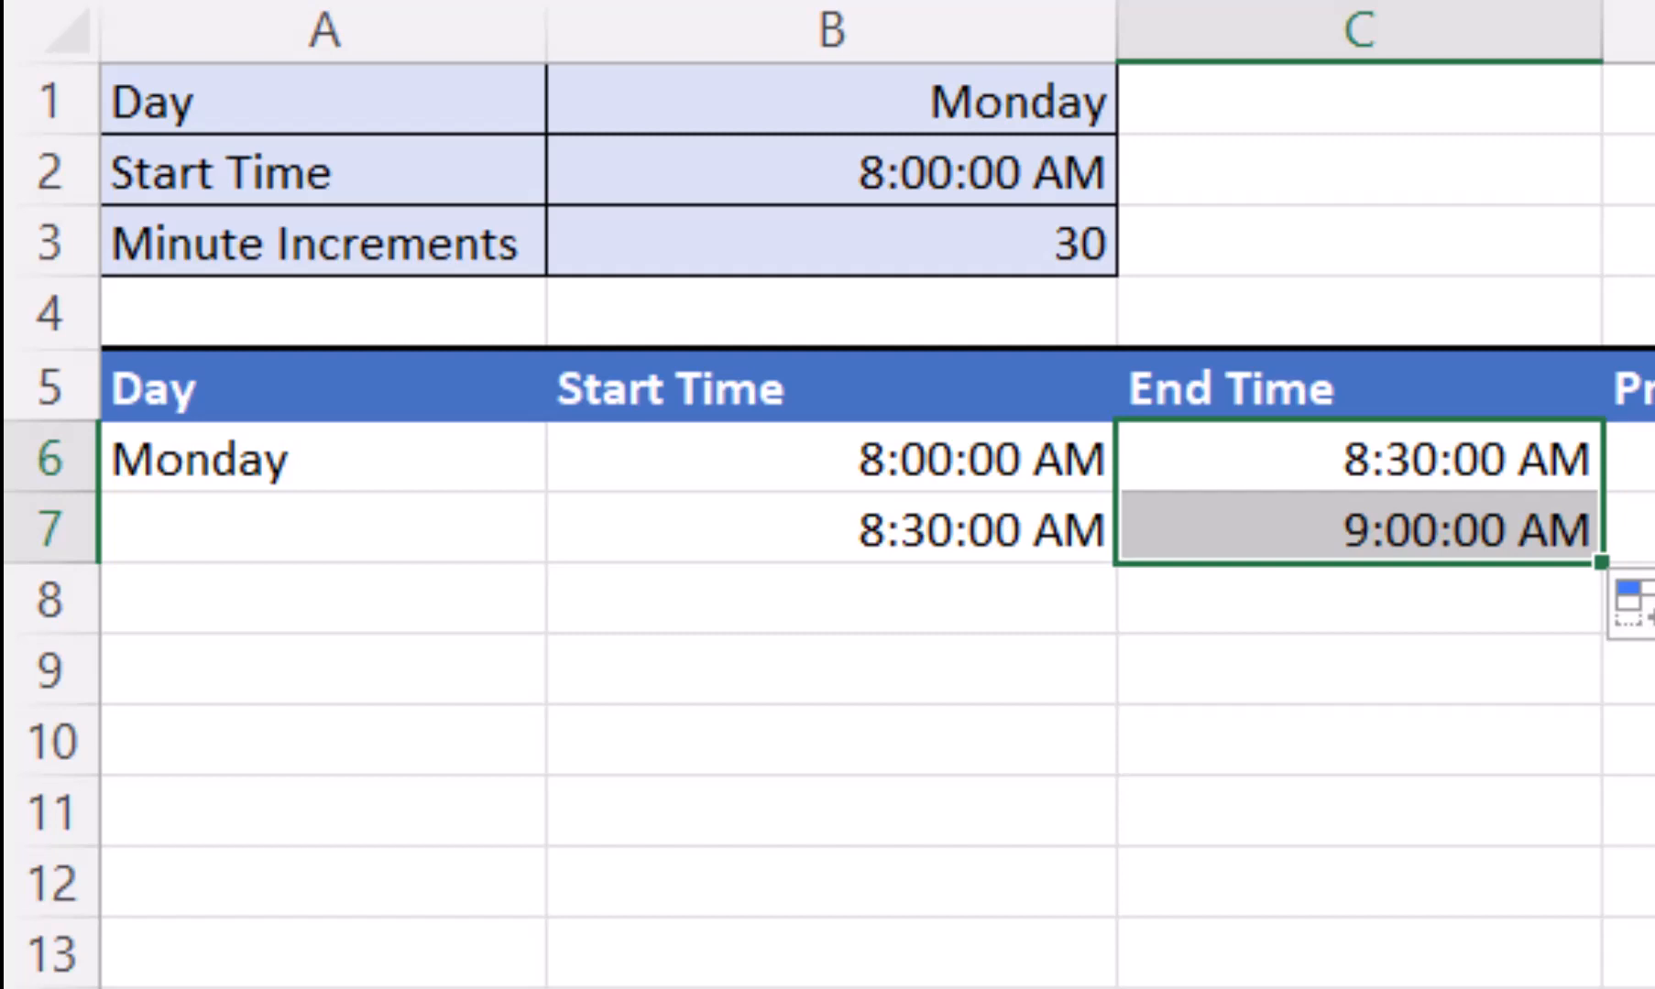
pyautogui.moveTo(917, 530); pyautogui.dragTo(1356, 529)
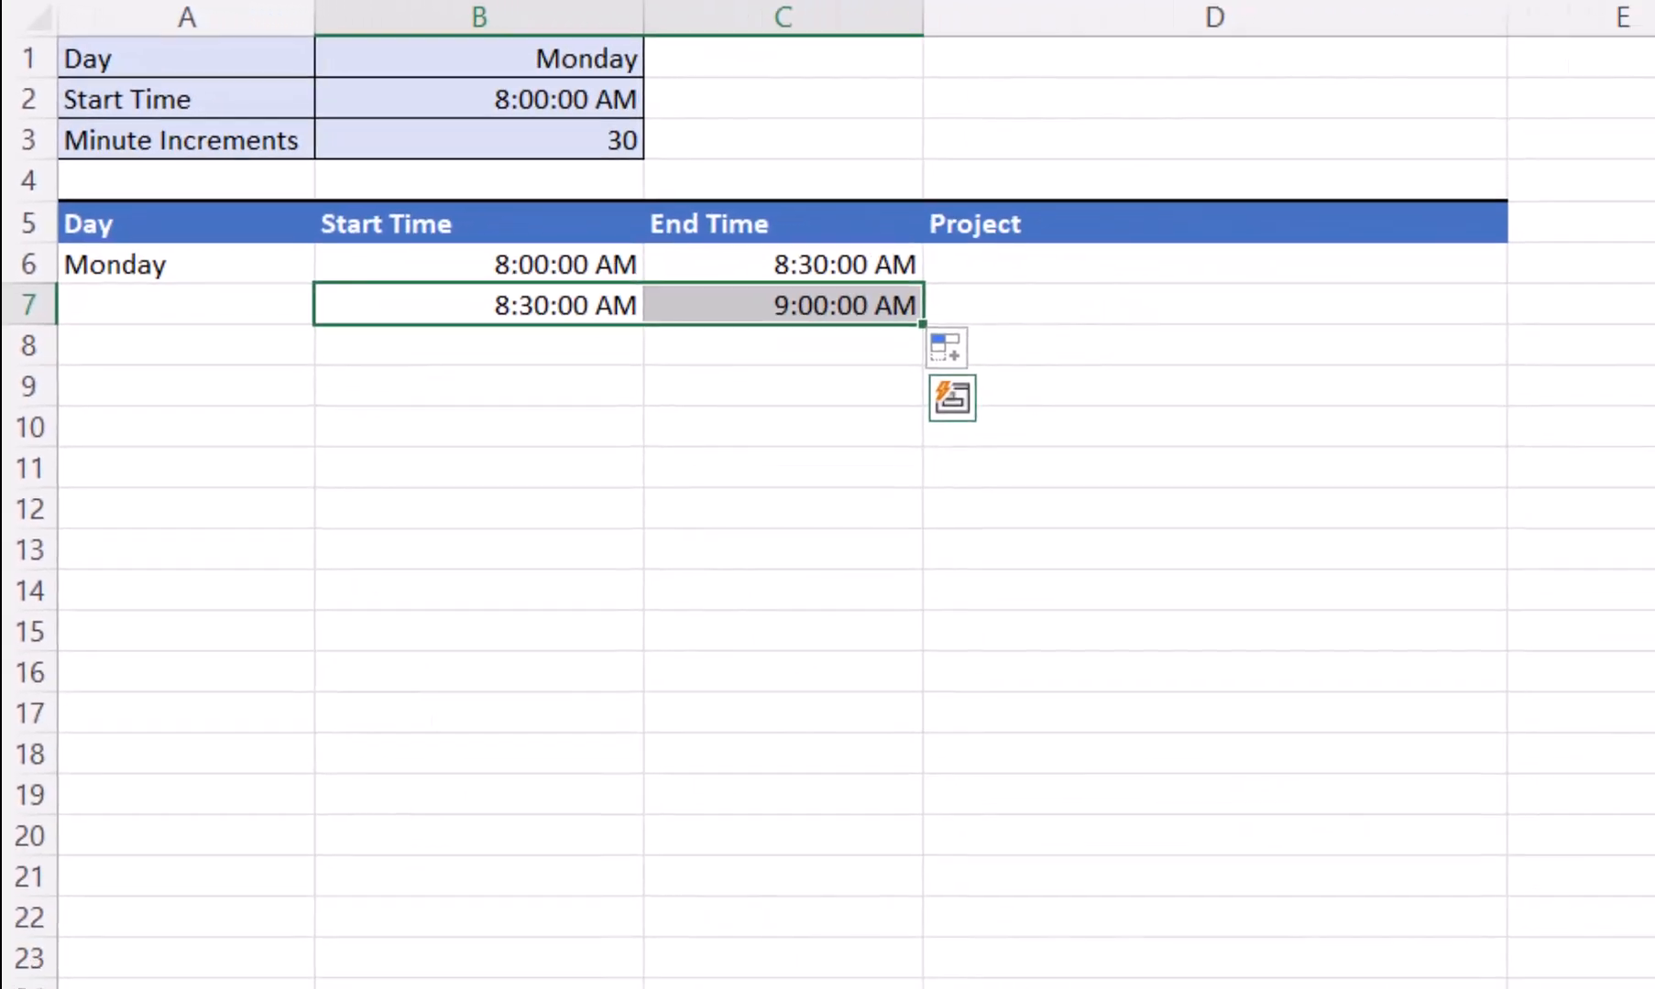
pyautogui.moveTo(921, 323); pyautogui.dragTo(922, 977)
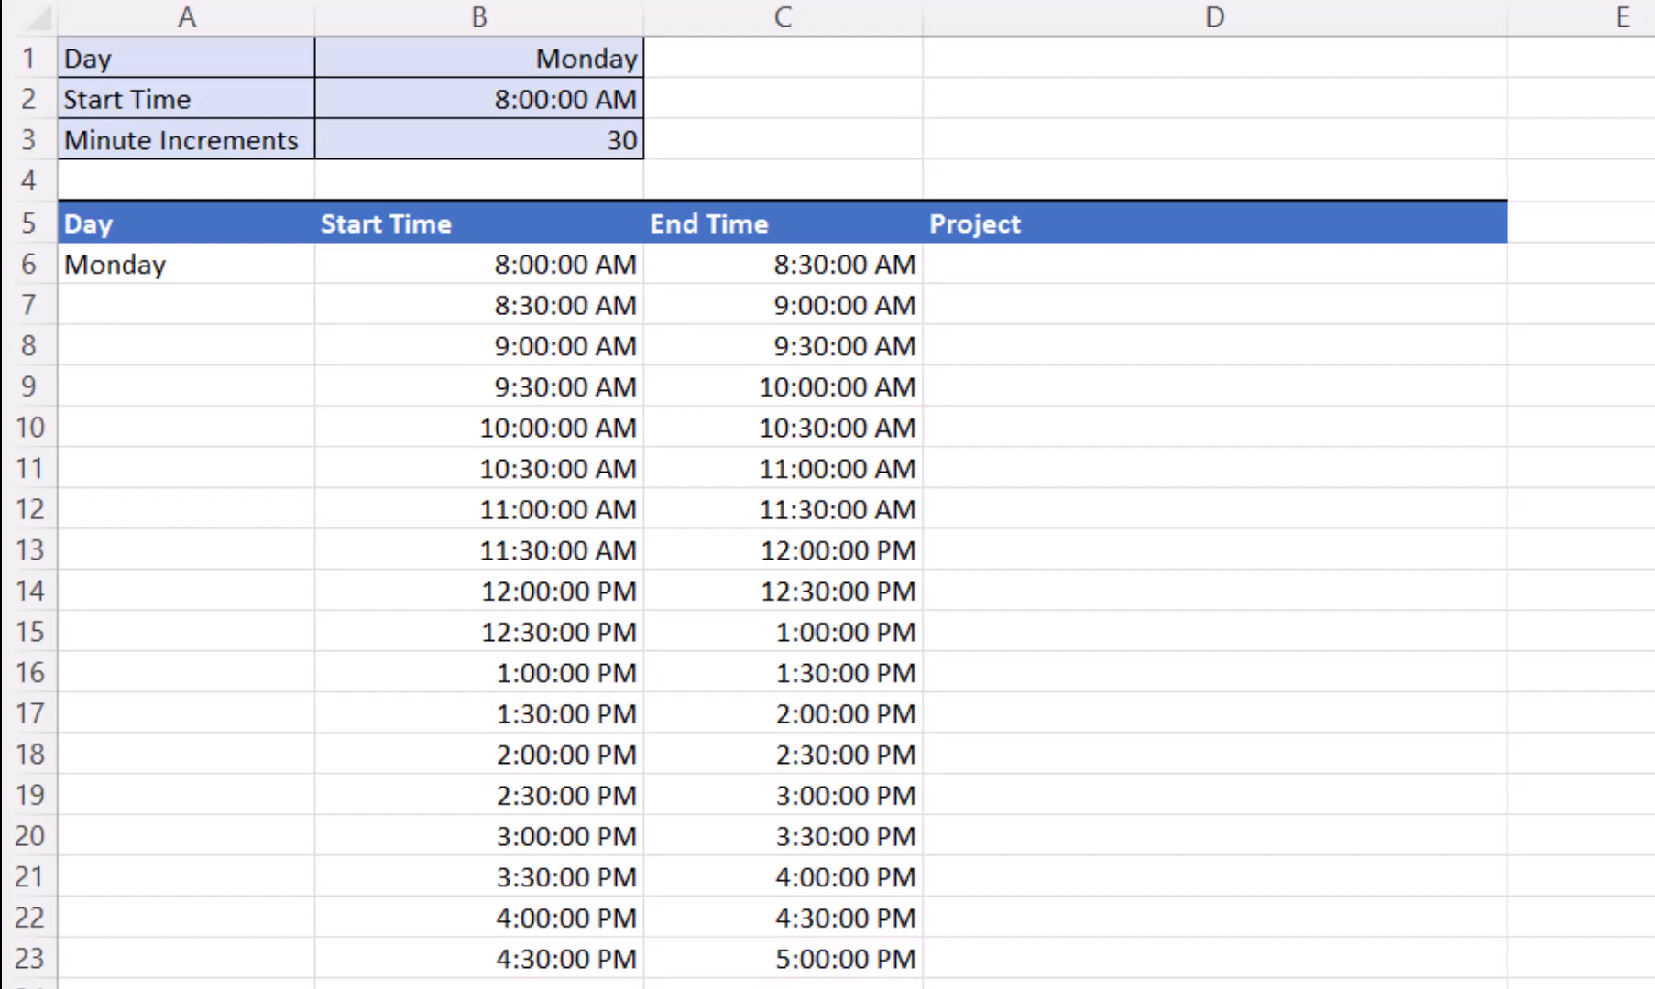
# Set the schedule's Start Time in B2 to 7:30 and the Minute Increments in B3 to 45
pyautogui.click(479, 99)
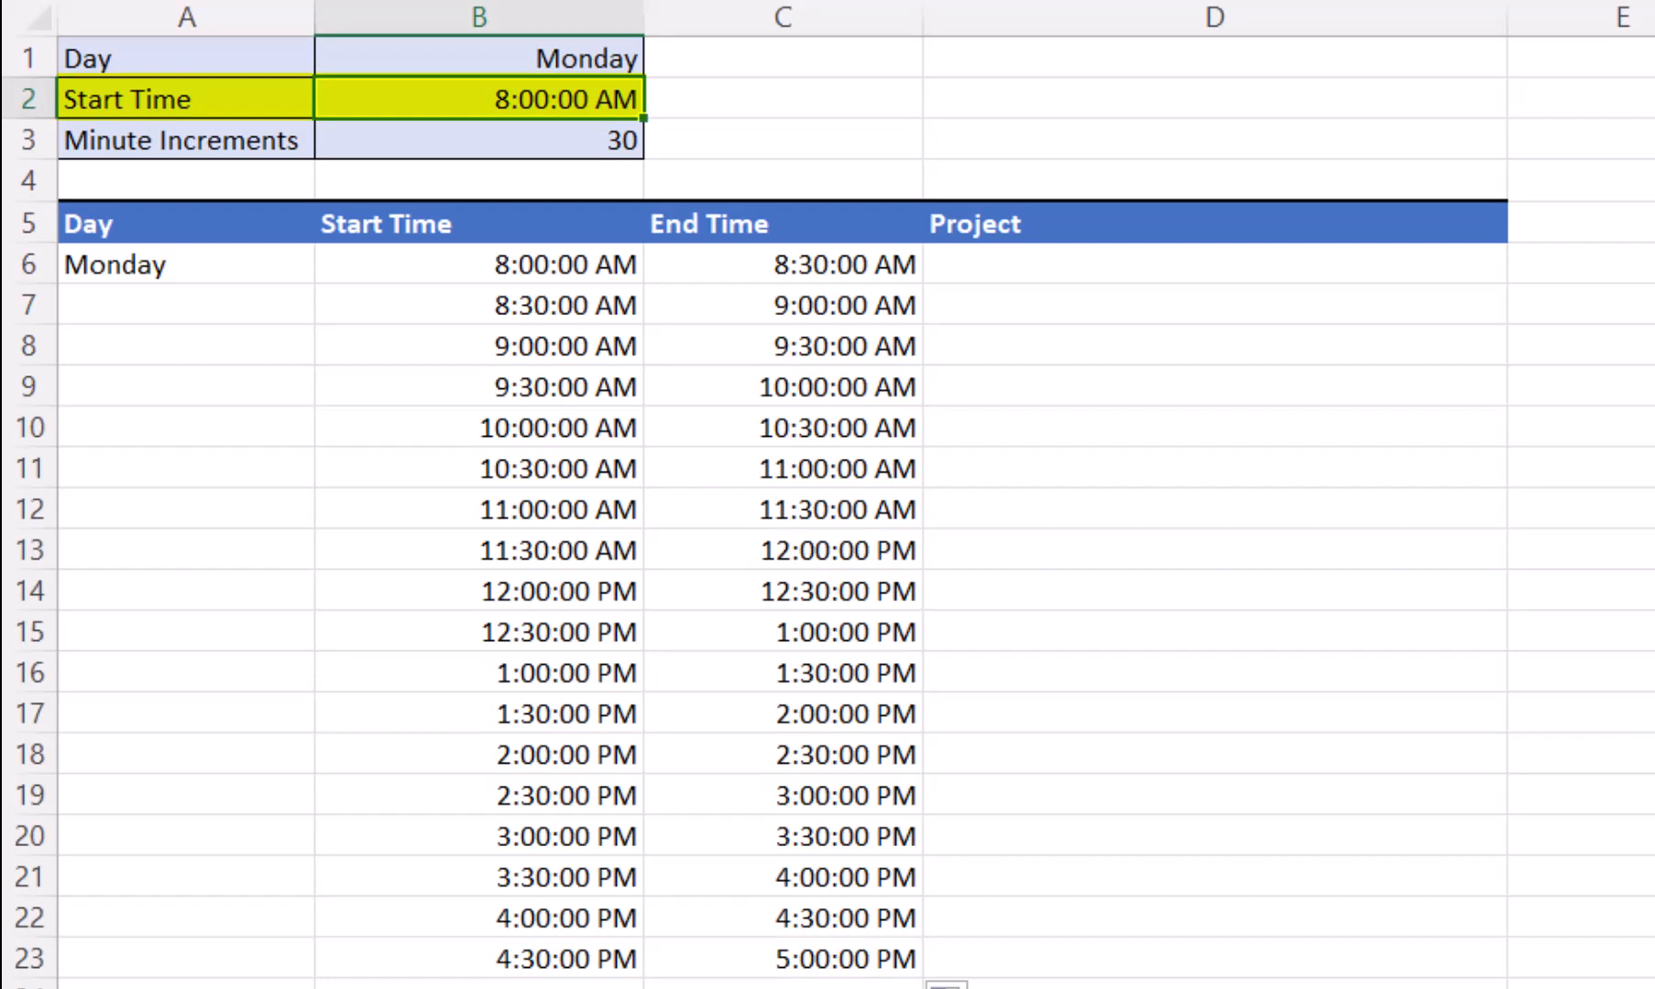
pyautogui.write('7:30')
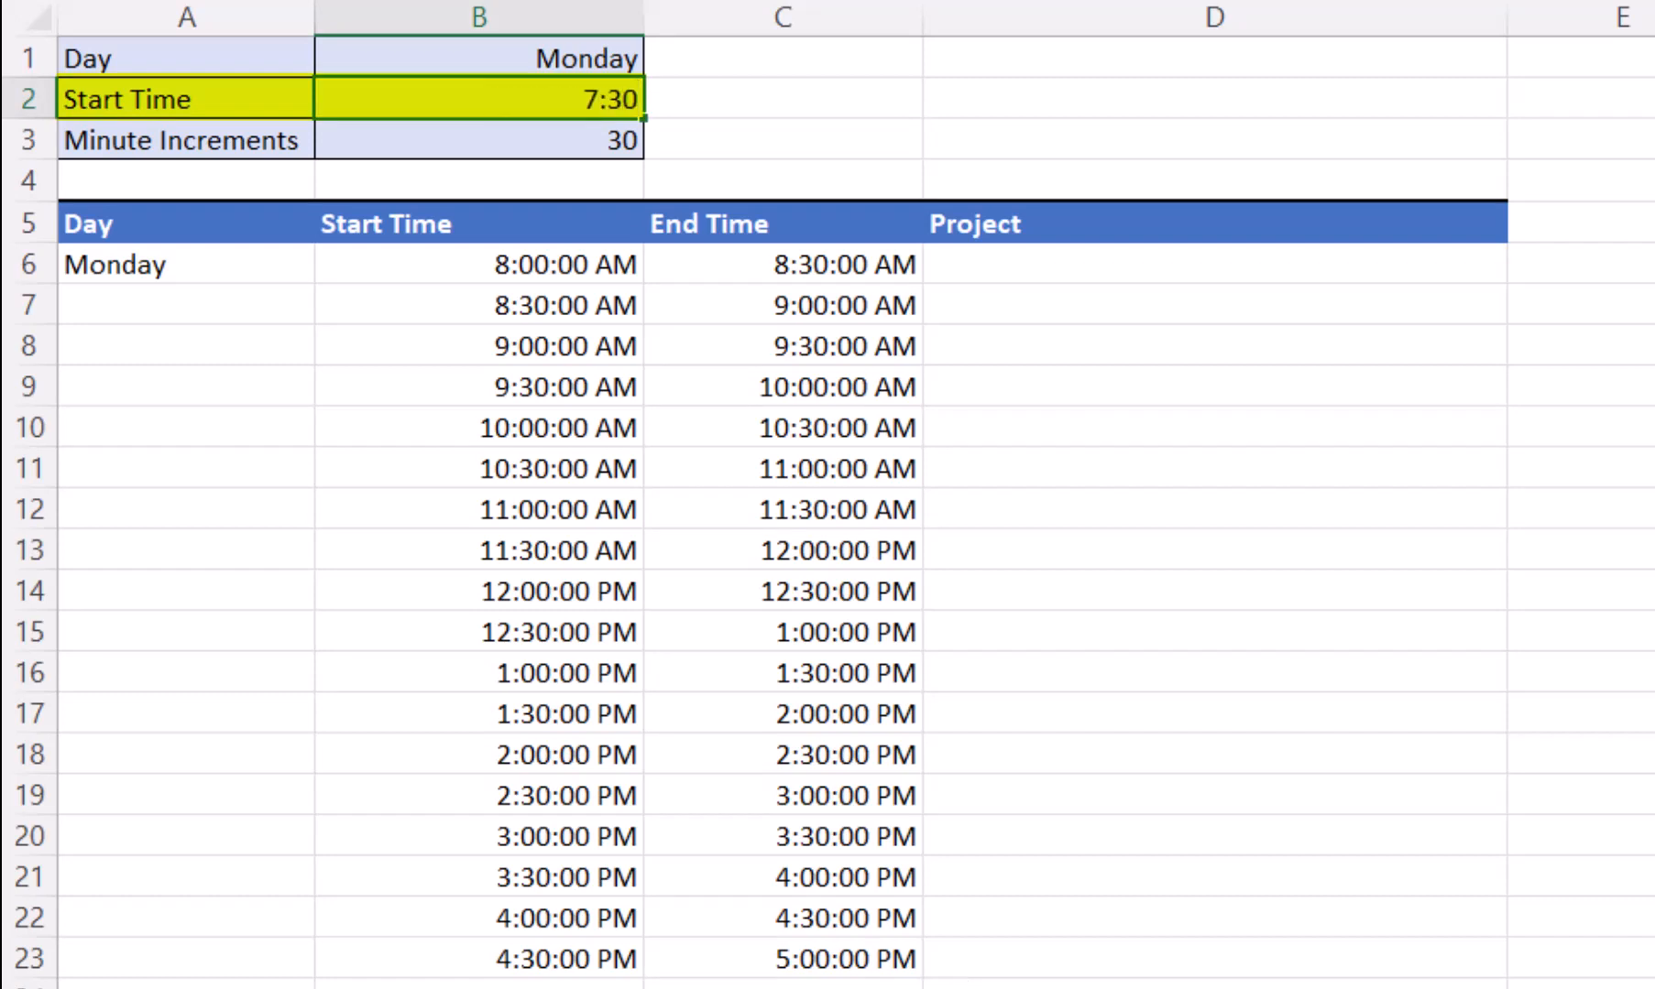
pyautogui.press('Return')
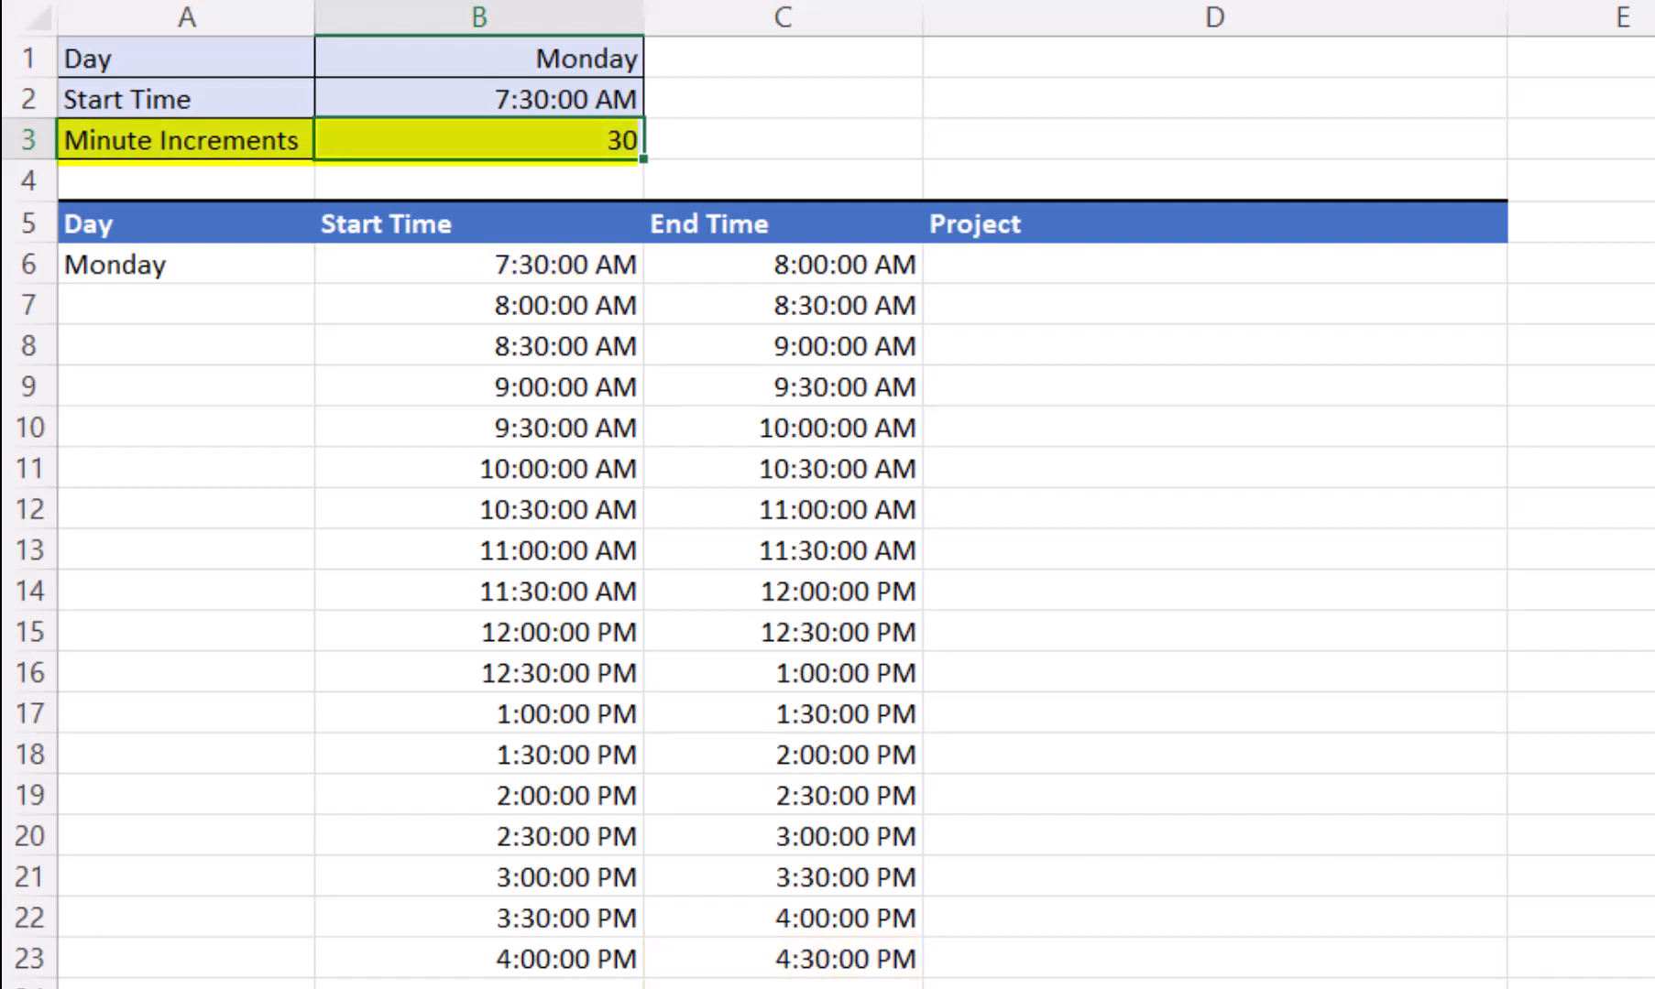
pyautogui.write('45')
pyautogui.press('Return')
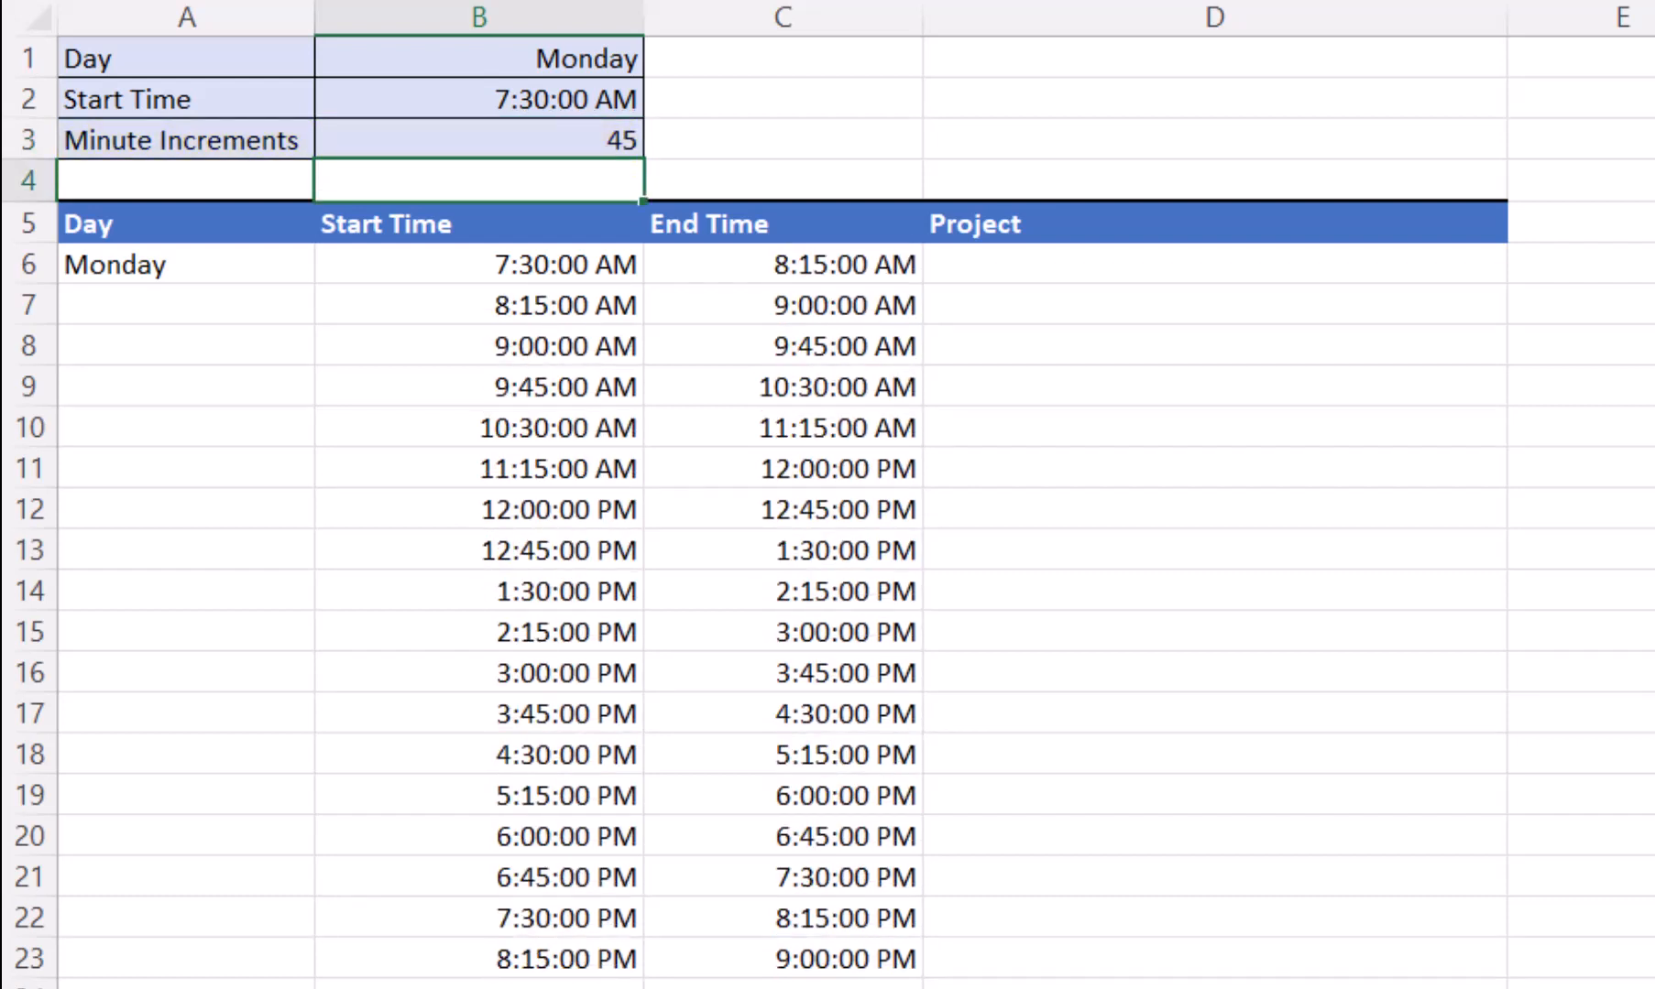
# Set the schedule's Minute Increments in cell B3 to 60
pyautogui.click(480, 140)
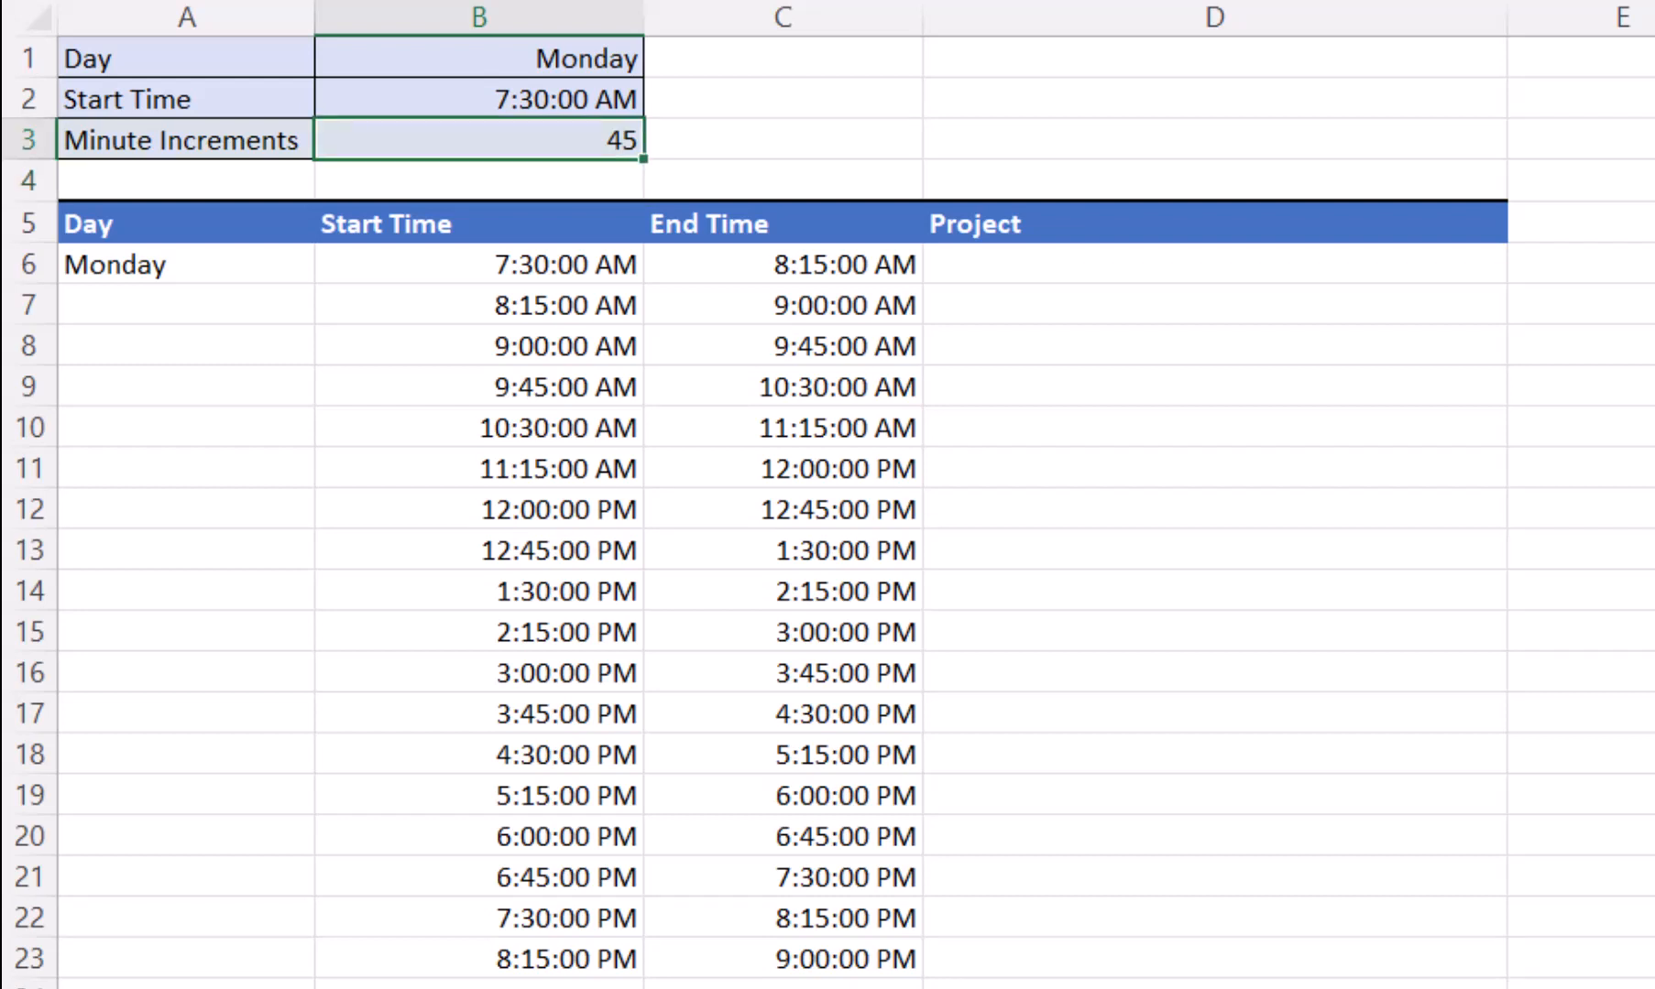
pyautogui.write('60')
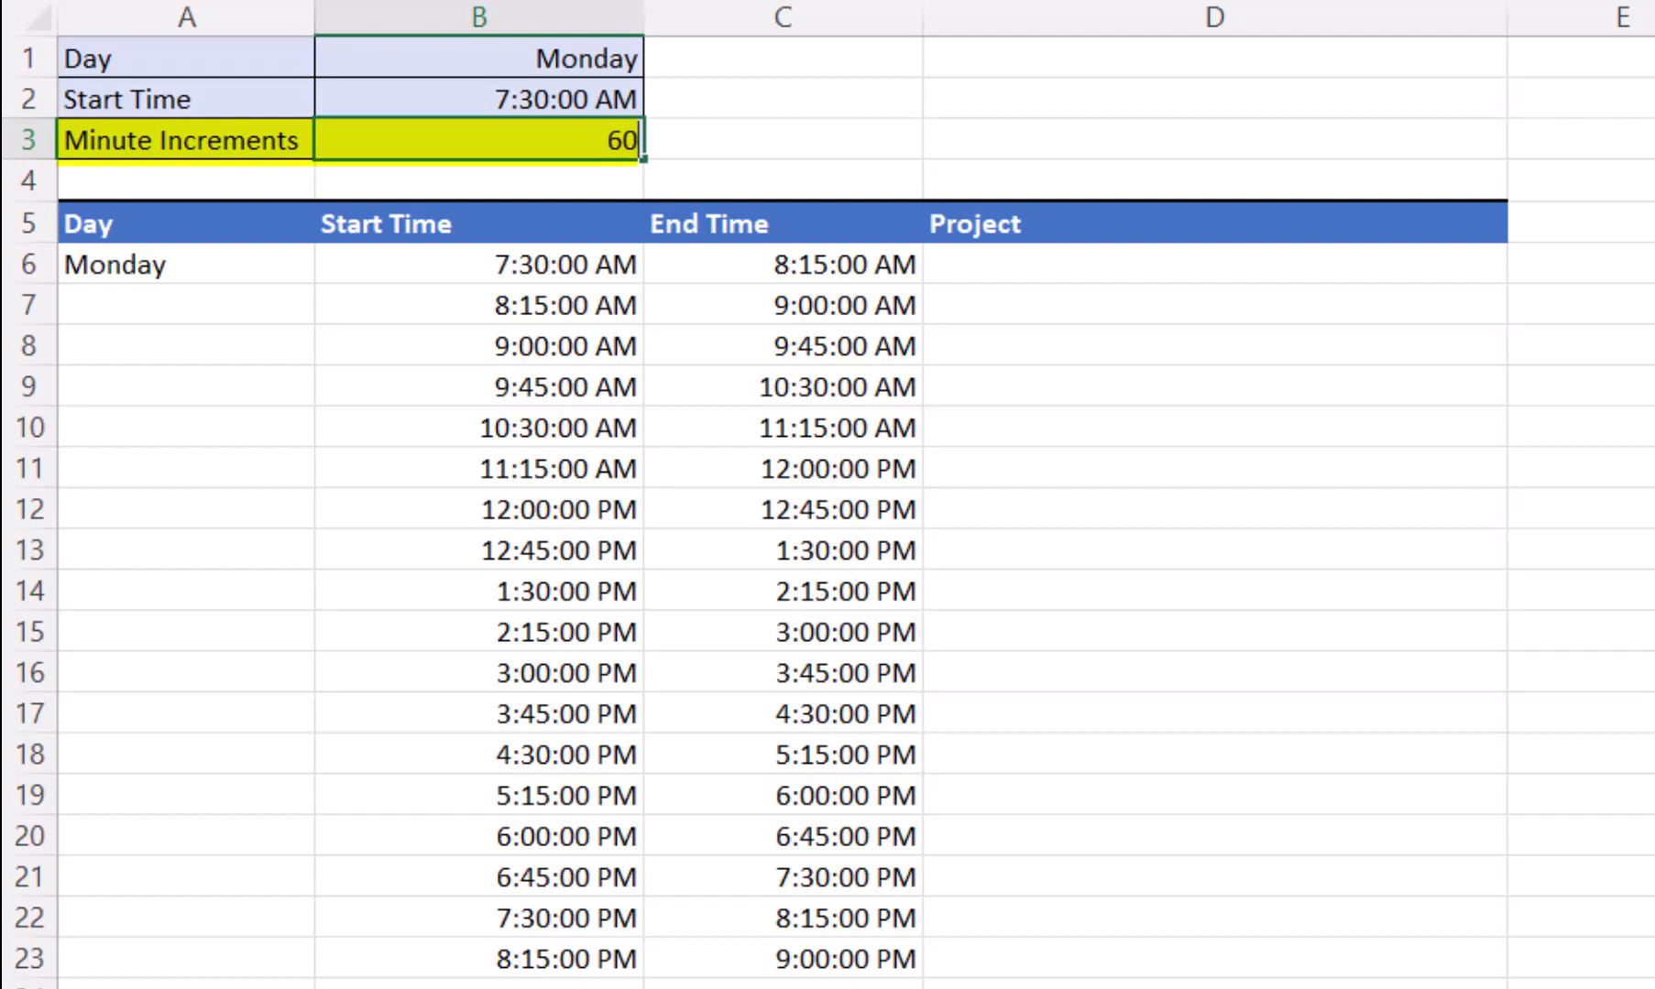
pyautogui.press('Return')
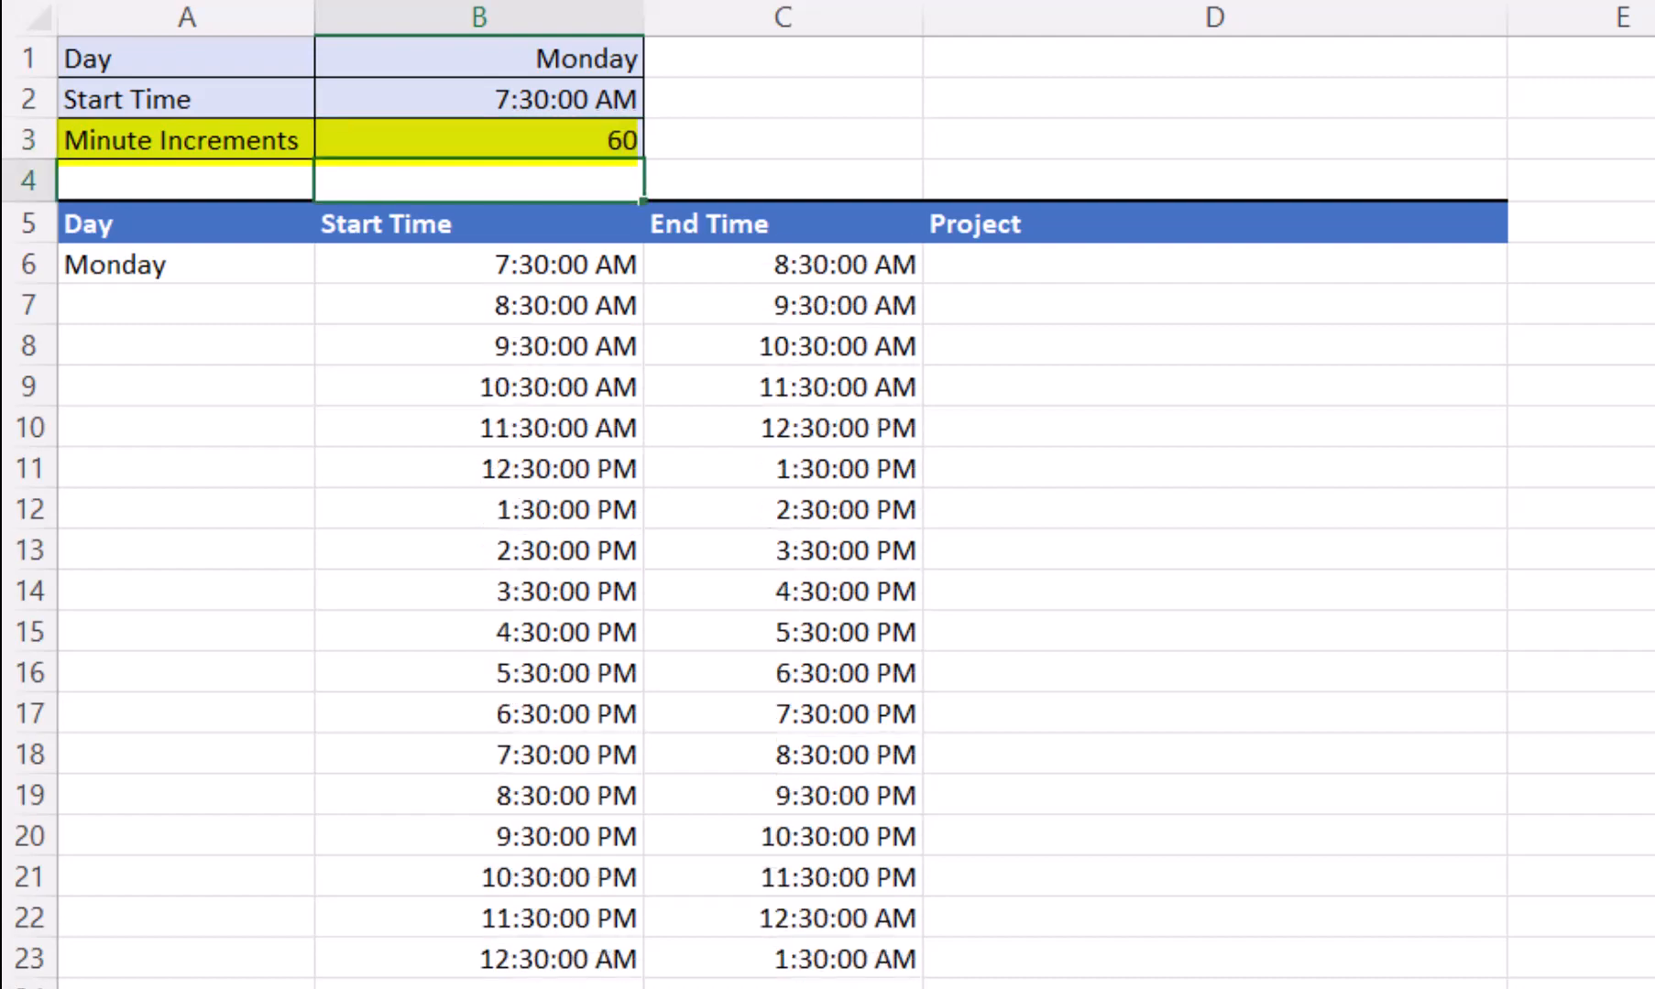